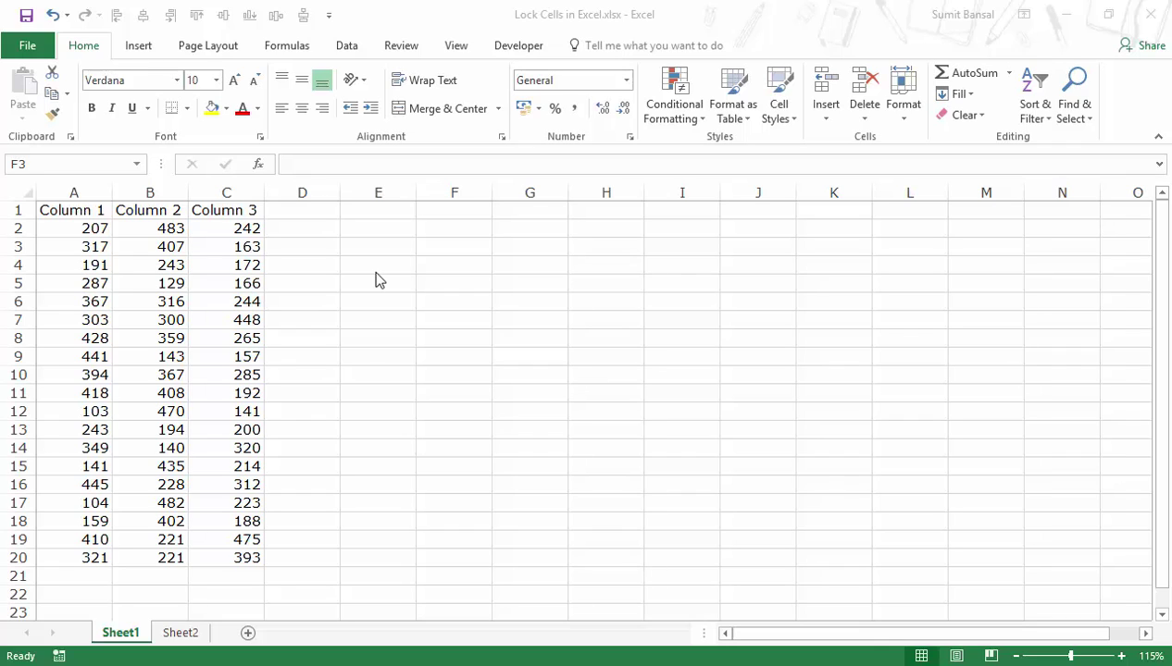
# Step: Enter the label Locking in cell F3 and the label Protecting in cell G3
pyautogui.click(444, 246)
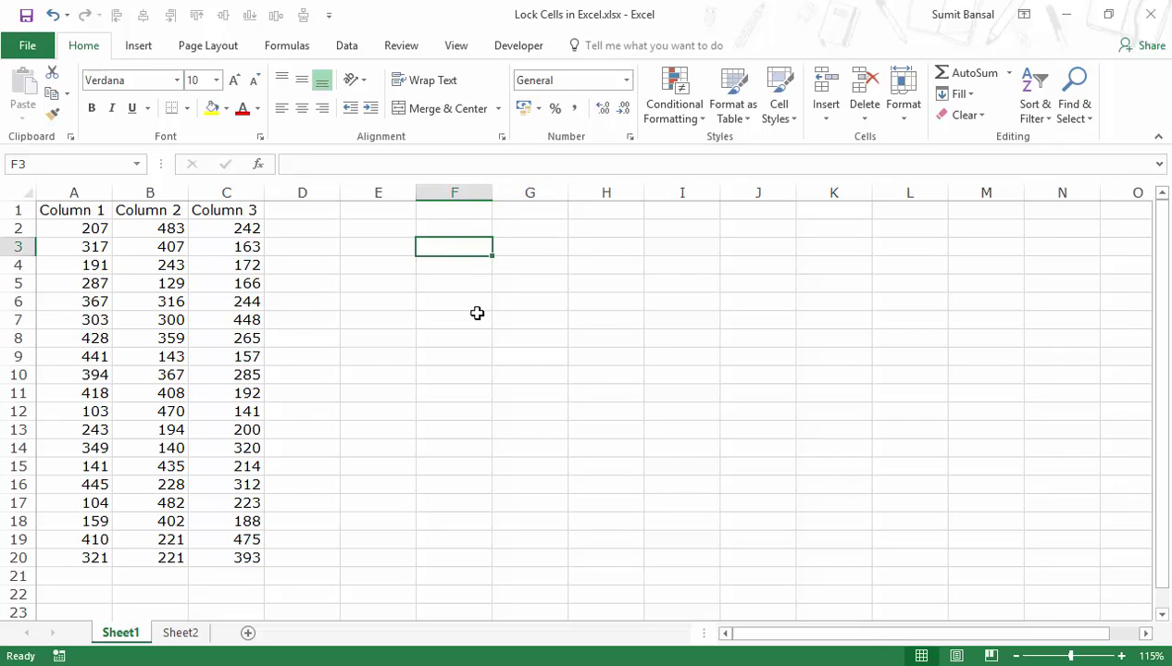
pyautogui.write('Lo')
pyautogui.press('BackSpace')
pyautogui.press('BackSpace')
pyautogui.write('Lo')
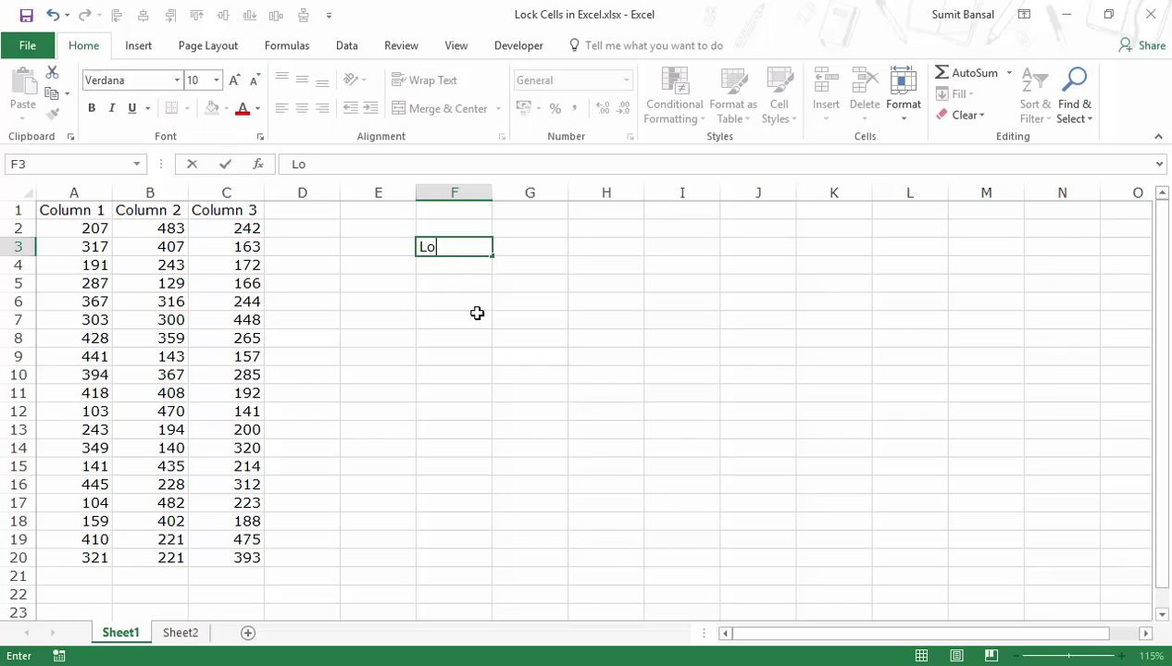
pyautogui.write('cking')
pyautogui.press('Return')
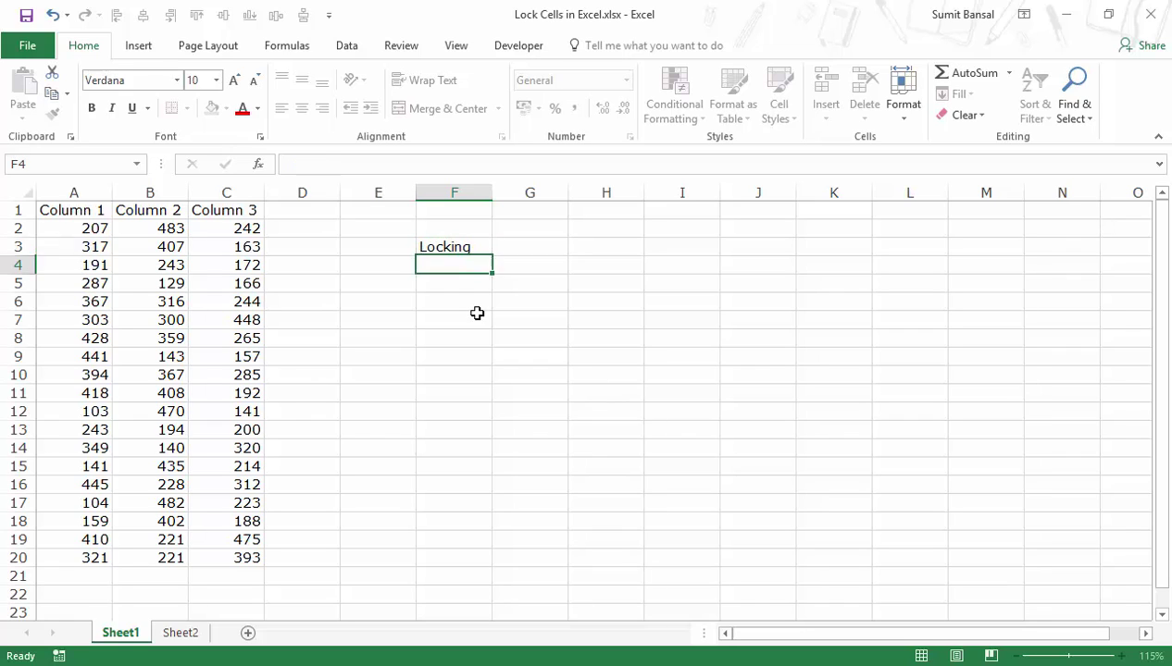
pyautogui.press('Up')
pyautogui.press('Right')
pyautogui.write('Protecting')
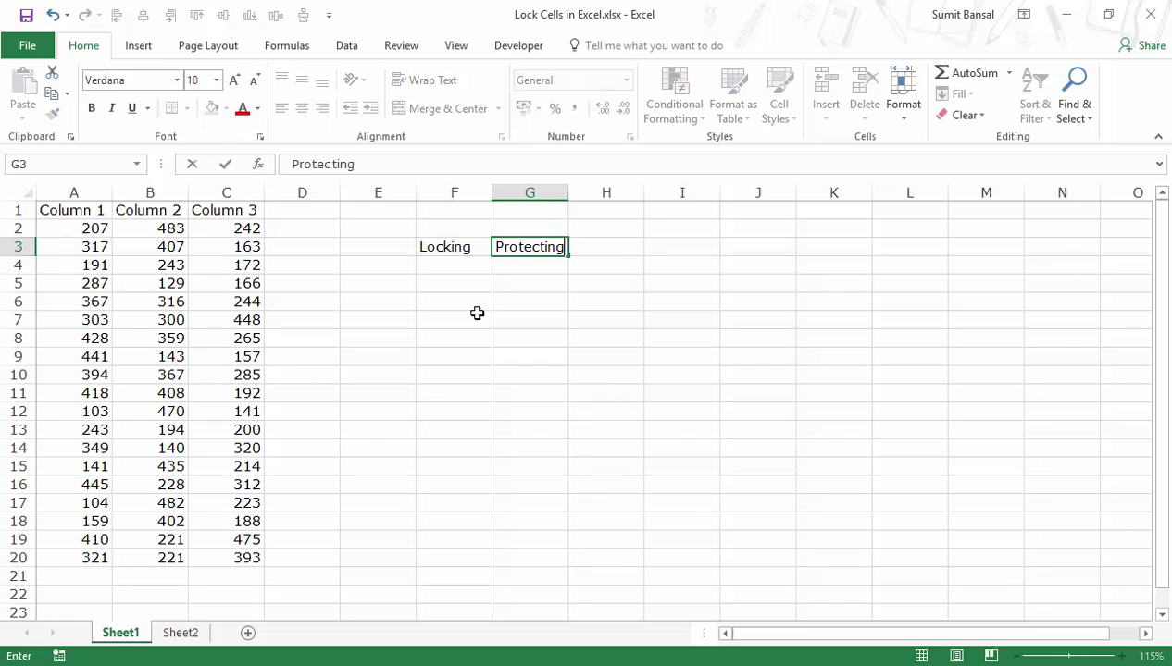
pyautogui.press('Return')
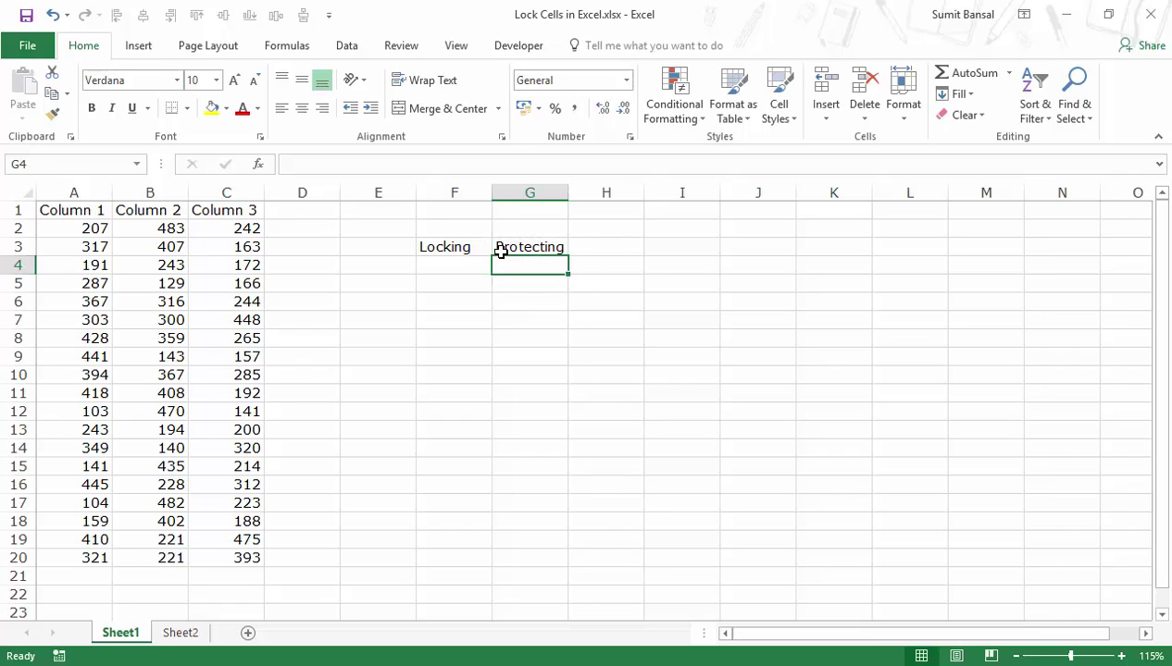
# Step: Clear the contents of cells F3:G3
pyautogui.moveTo(483, 245); pyautogui.dragTo(501, 244)
pyautogui.press('Delete')
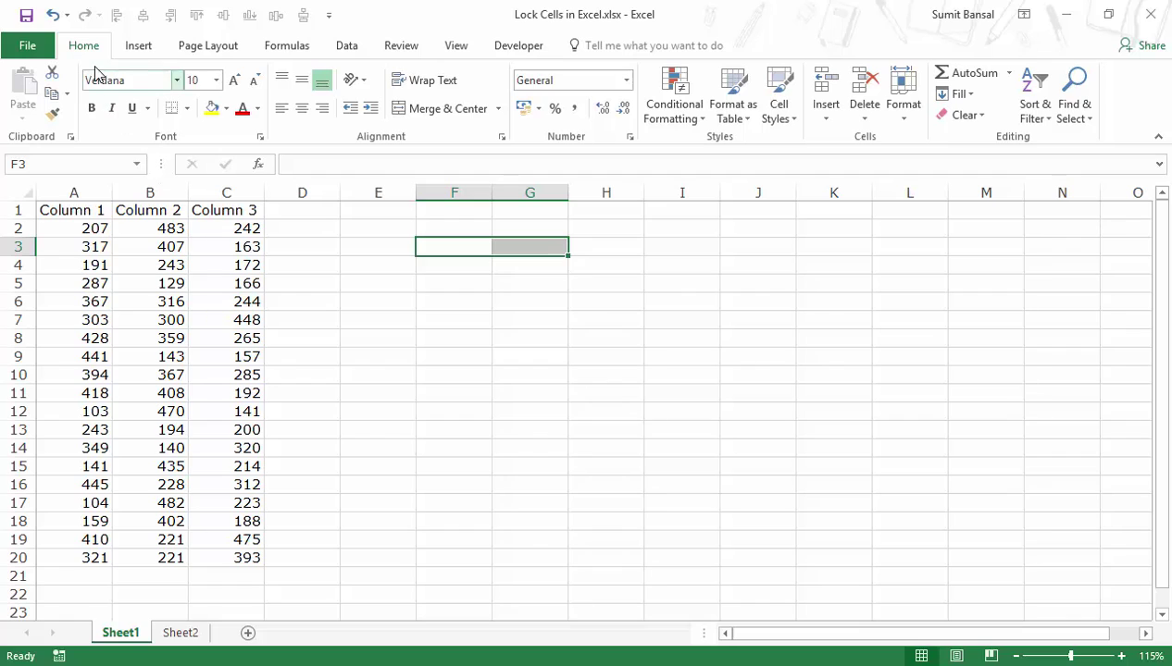
# Step: Protect Sheet1 without a password, allowing users only to select locked and unlocked cells
pyautogui.click(402, 49)
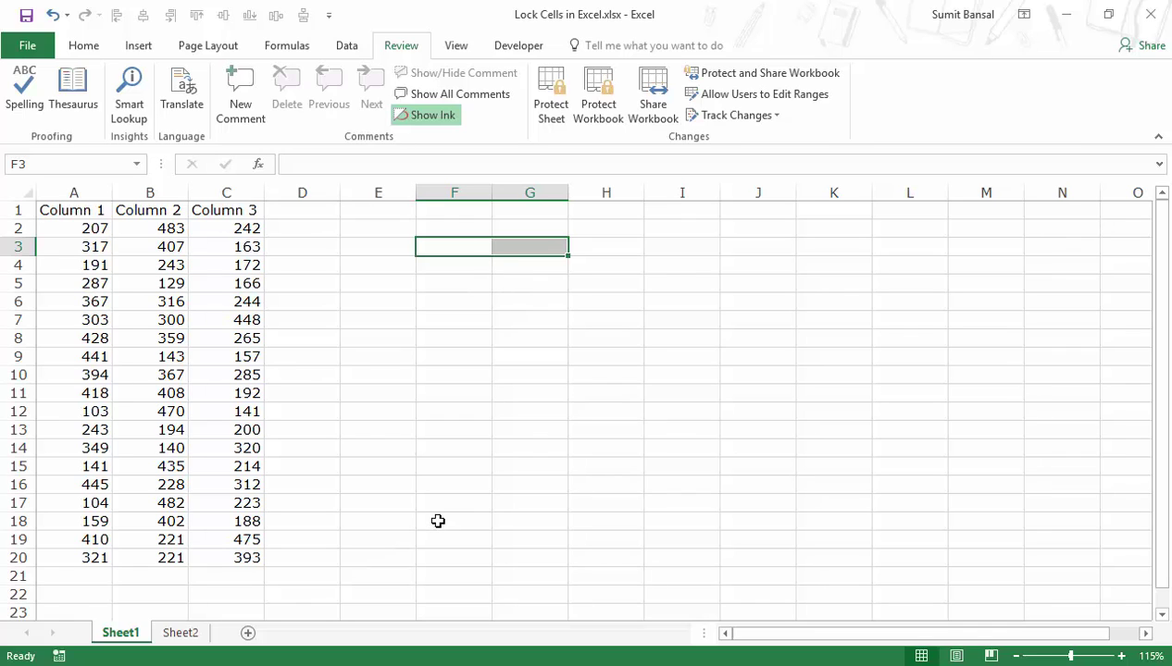
pyautogui.click(553, 118)
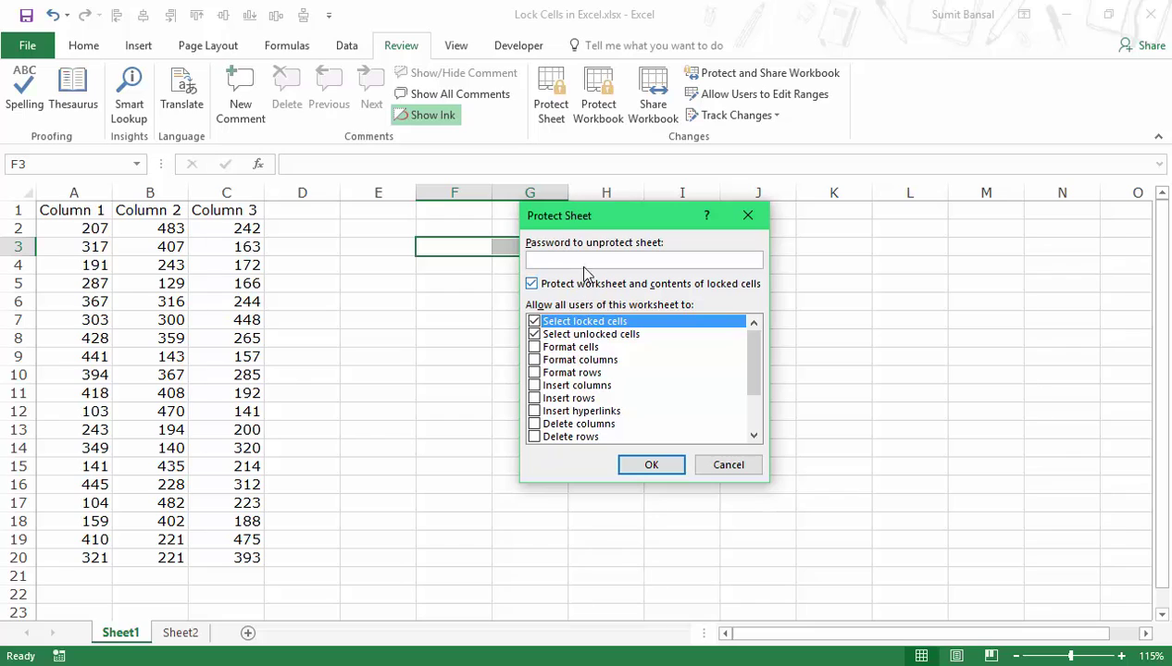
pyautogui.moveTo(594, 222); pyautogui.dragTo(459, 236)
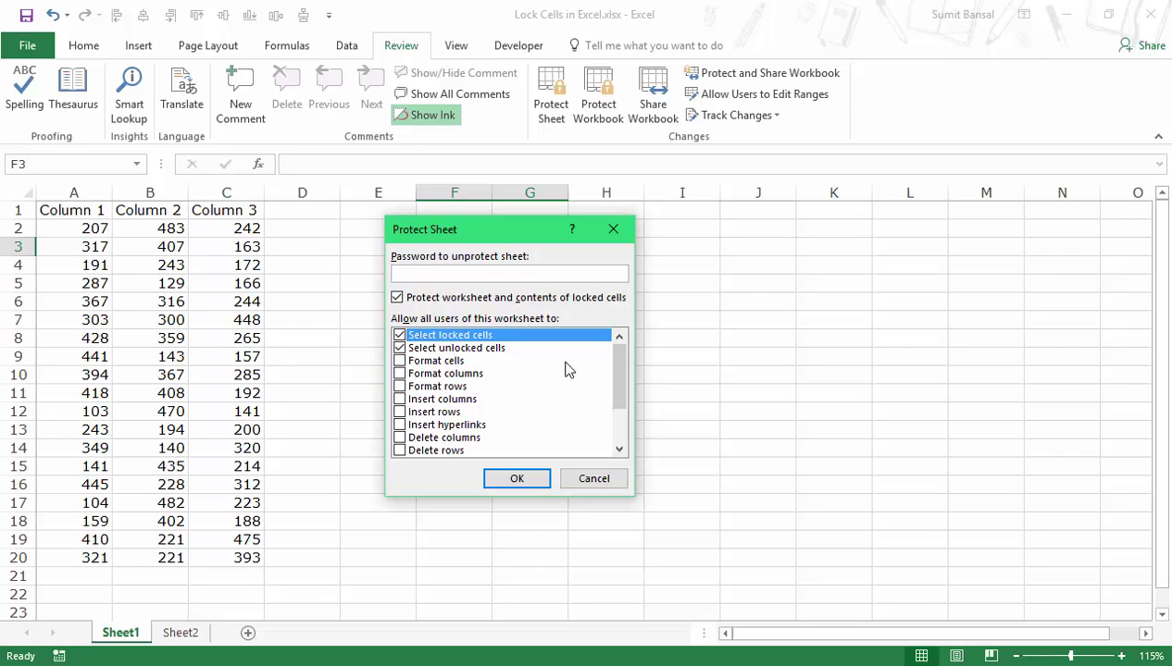
pyautogui.moveTo(621, 363)
pyautogui.mouseDown()
pyautogui.moveTo(620, 405)
pyautogui.moveTo(619, 351)
pyautogui.mouseUp()
pyautogui.moveTo(617, 375); pyautogui.dragTo(618, 349)
pyautogui.click(514, 480)
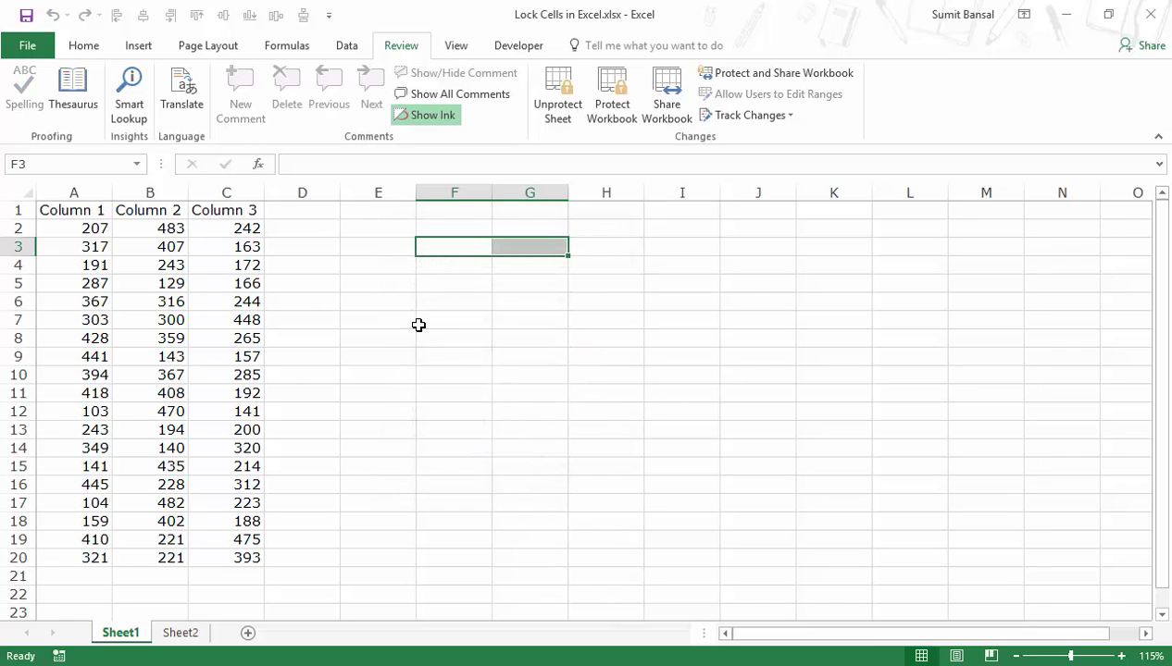
# Step: Check which page layout and data commands are available on the protected sheet
pyautogui.click(212, 47)
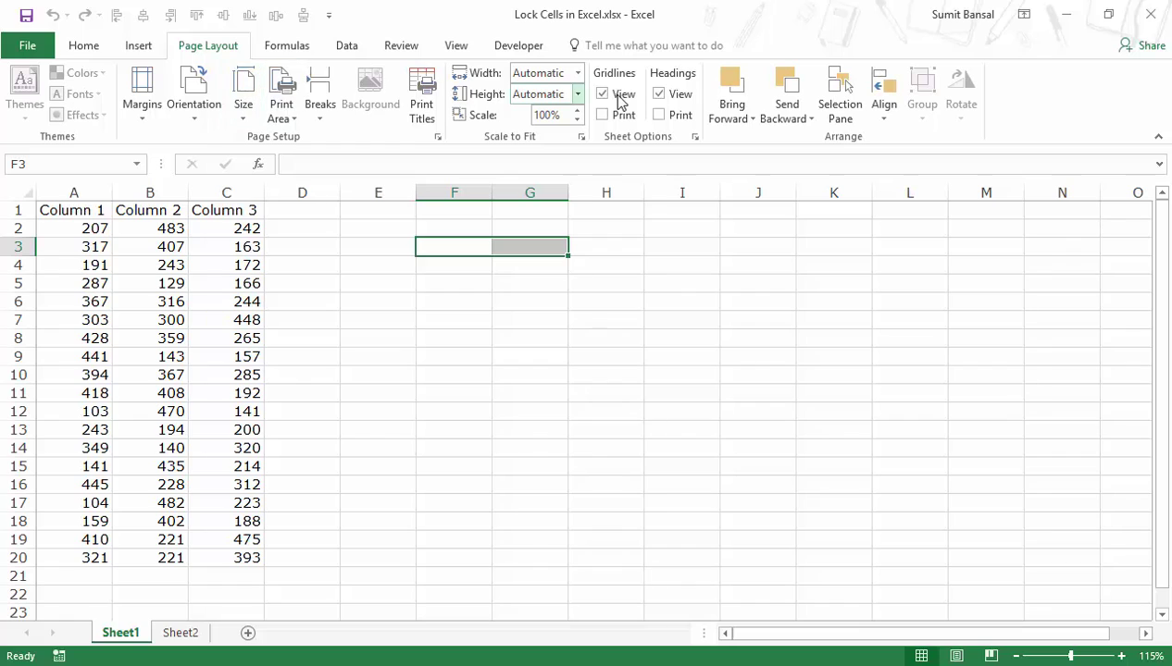
pyautogui.click(344, 48)
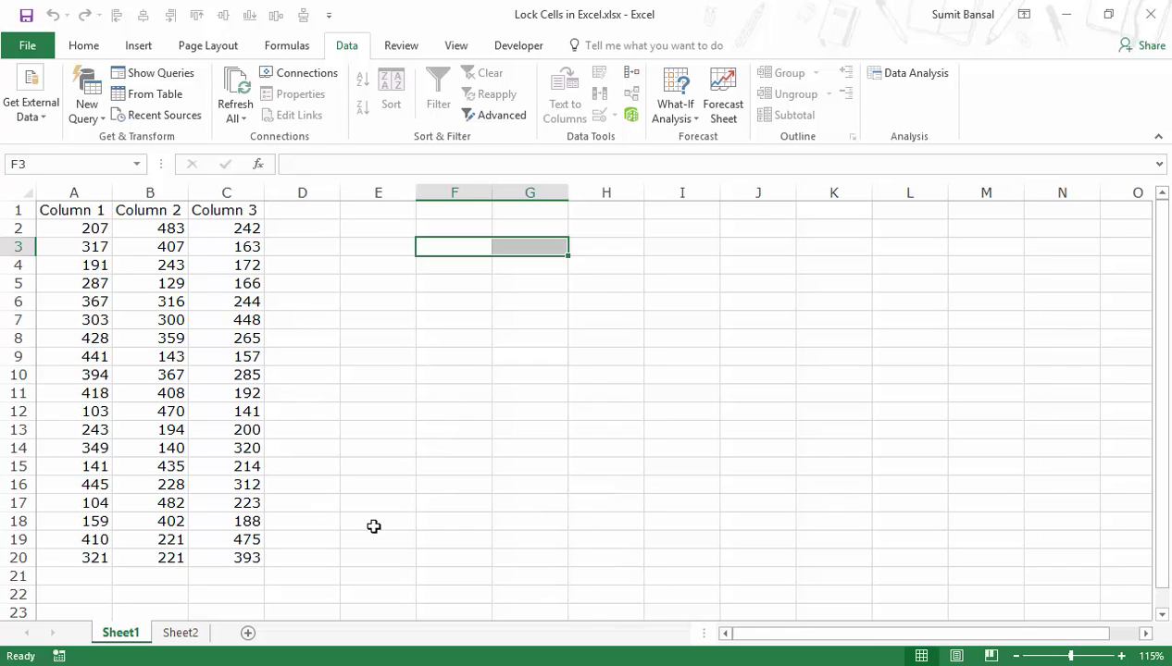
pyautogui.click(417, 479)
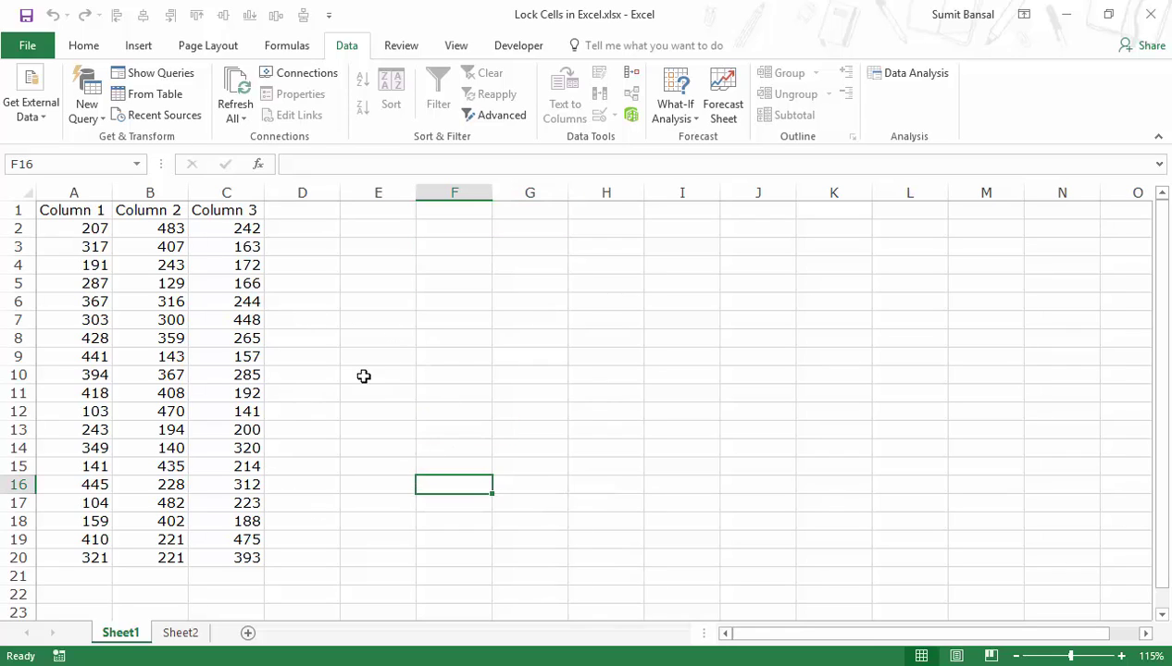
# Step: Try to edit cell A2 on the protected sheet and dismiss the alert
pyautogui.click(94, 228)
pyautogui.doubleClick(92, 227)
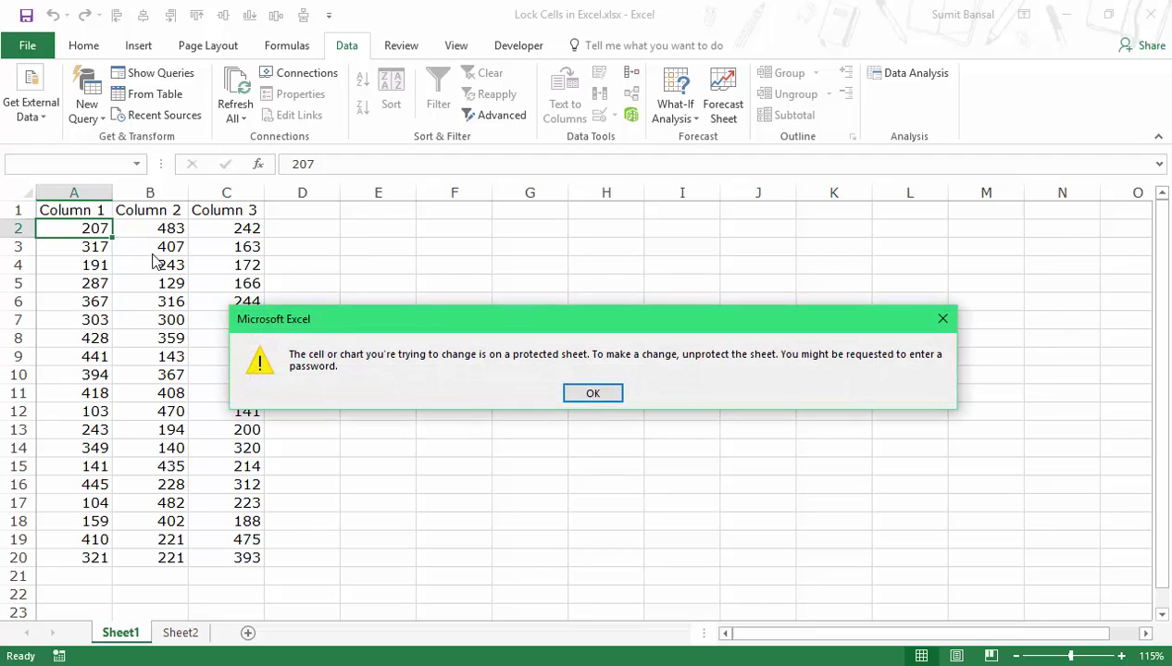
pyautogui.moveTo(335, 317); pyautogui.dragTo(367, 287)
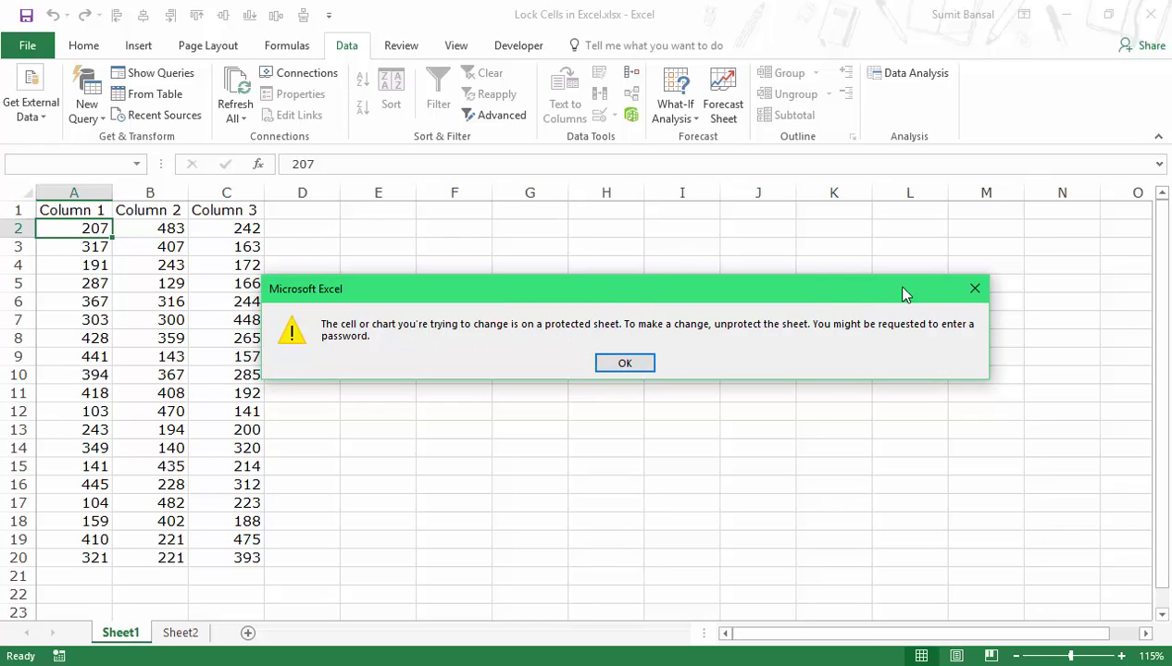
pyautogui.click(974, 292)
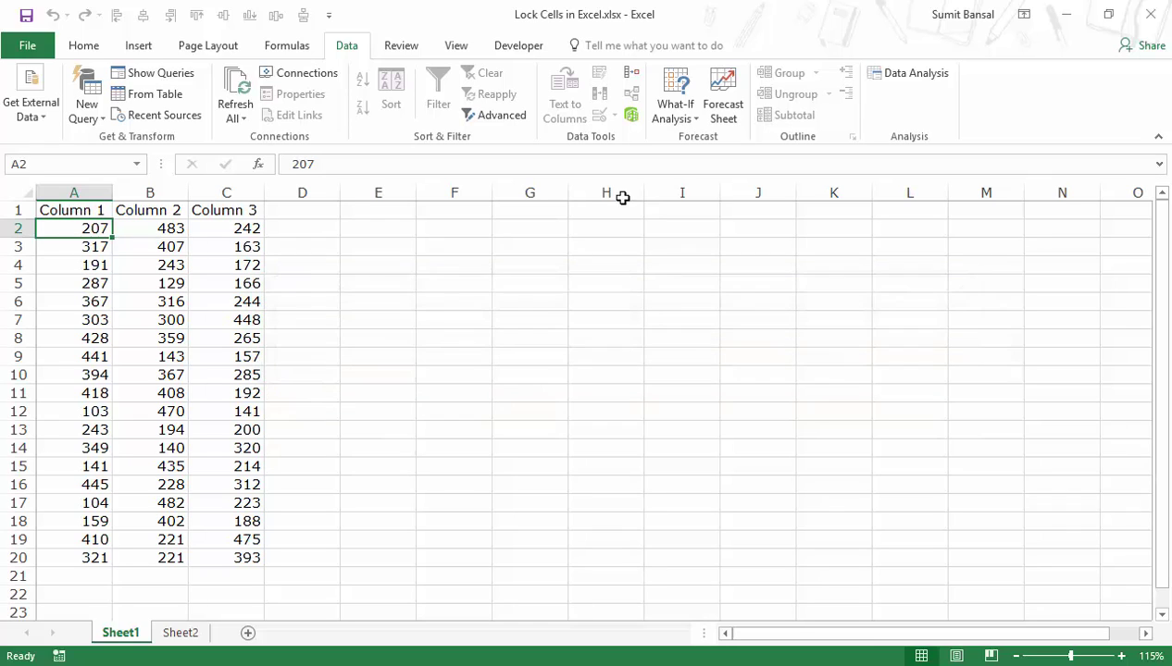
# Step: Remove the protection from Sheet1
pyautogui.click(403, 53)
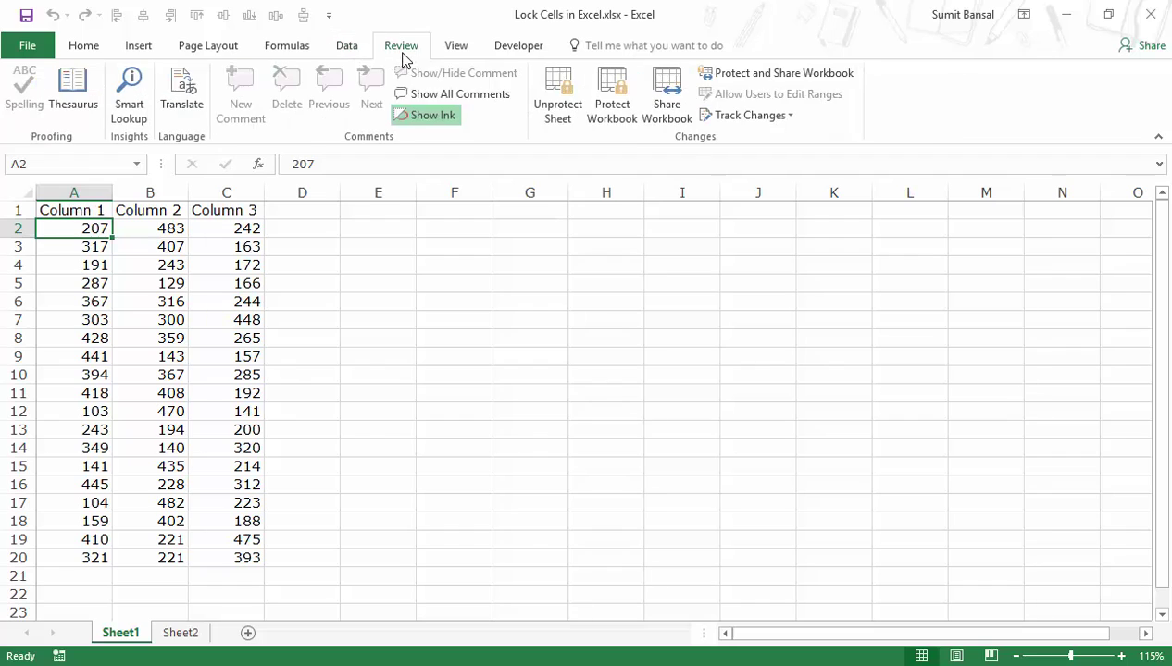
pyautogui.click(558, 104)
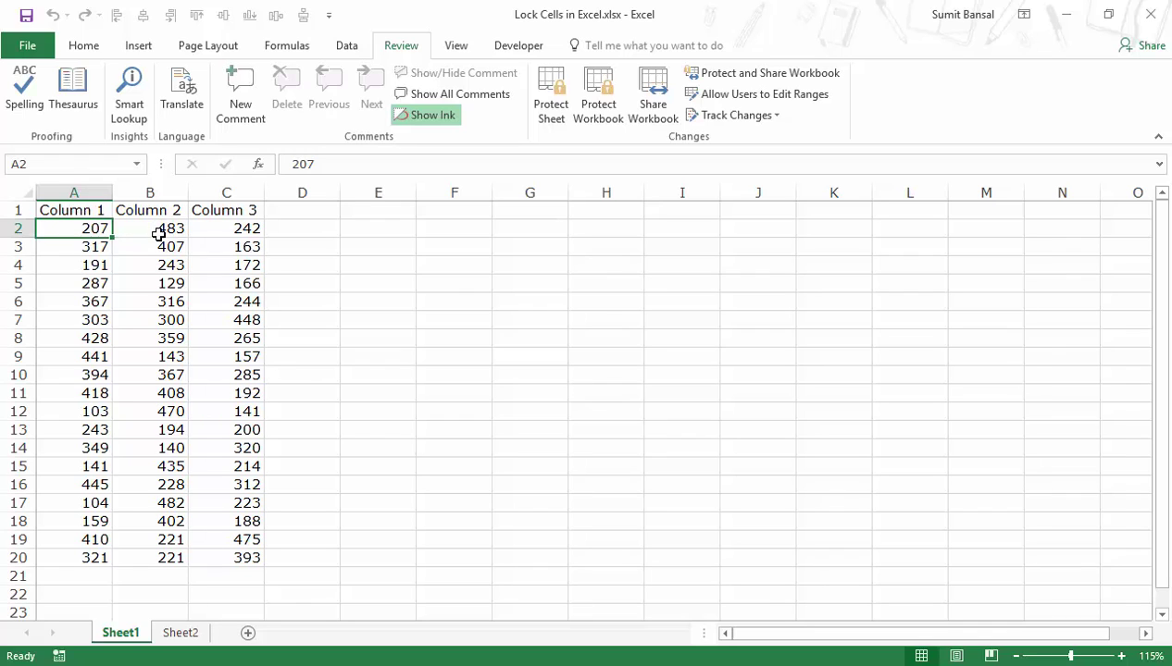
# Step: Turn off the Locked protection property for every cell in Sheet1
pyautogui.click(24, 192)
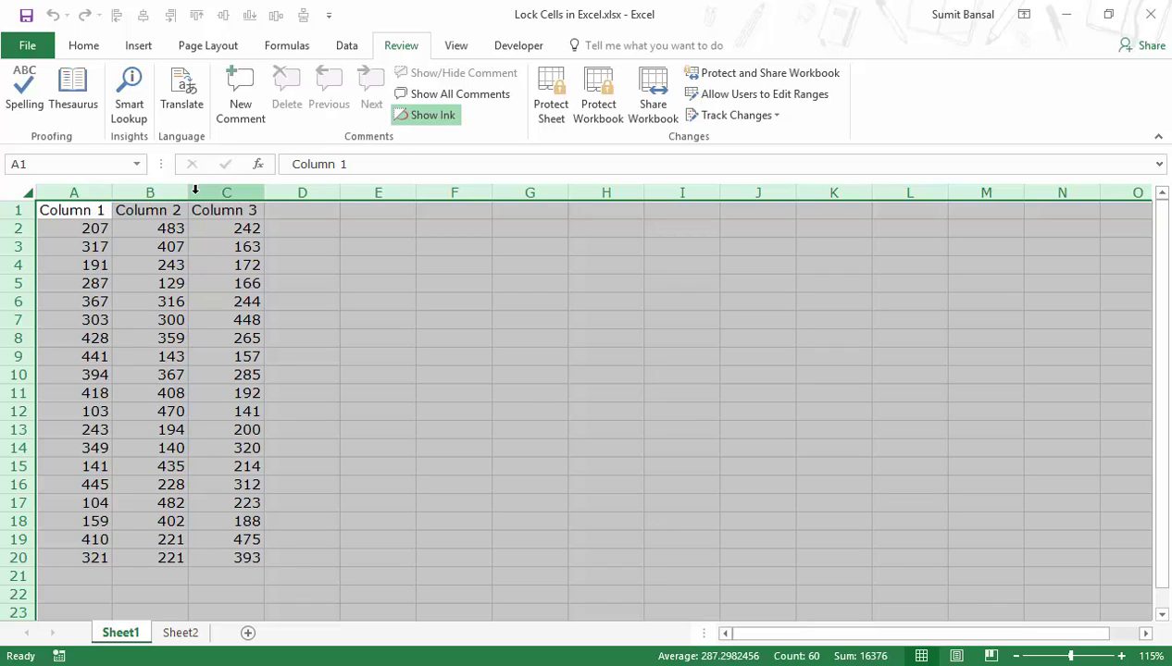
pyautogui.hotkey('ctrl', '1')
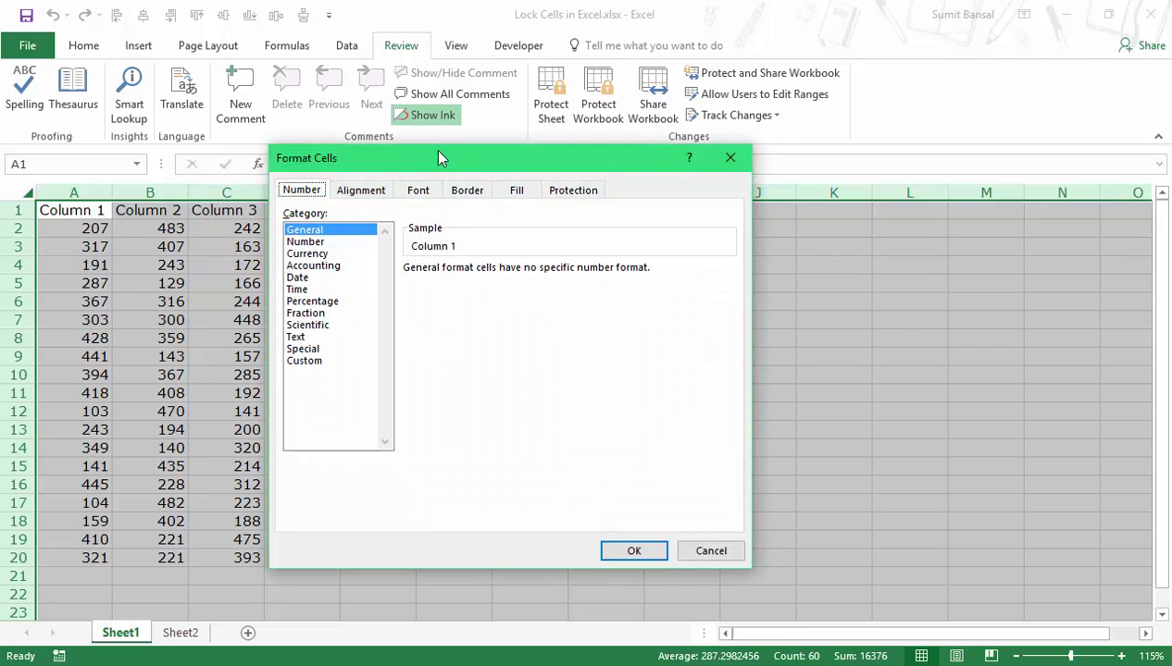
pyautogui.moveTo(440, 158); pyautogui.dragTo(455, 136)
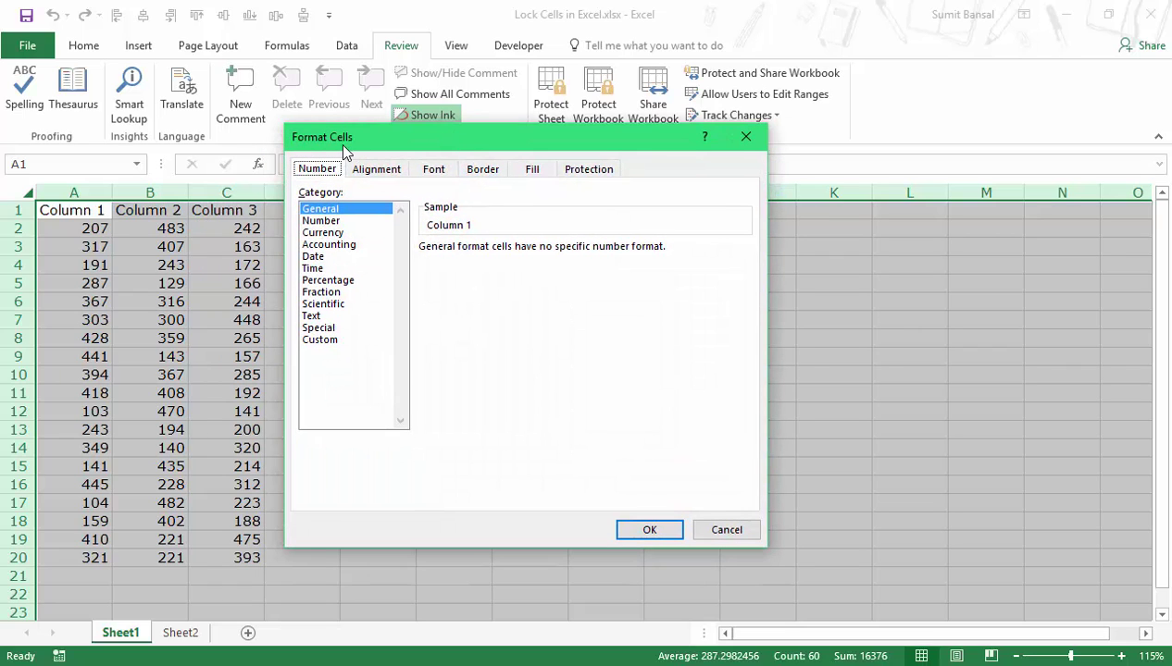
pyautogui.click(589, 171)
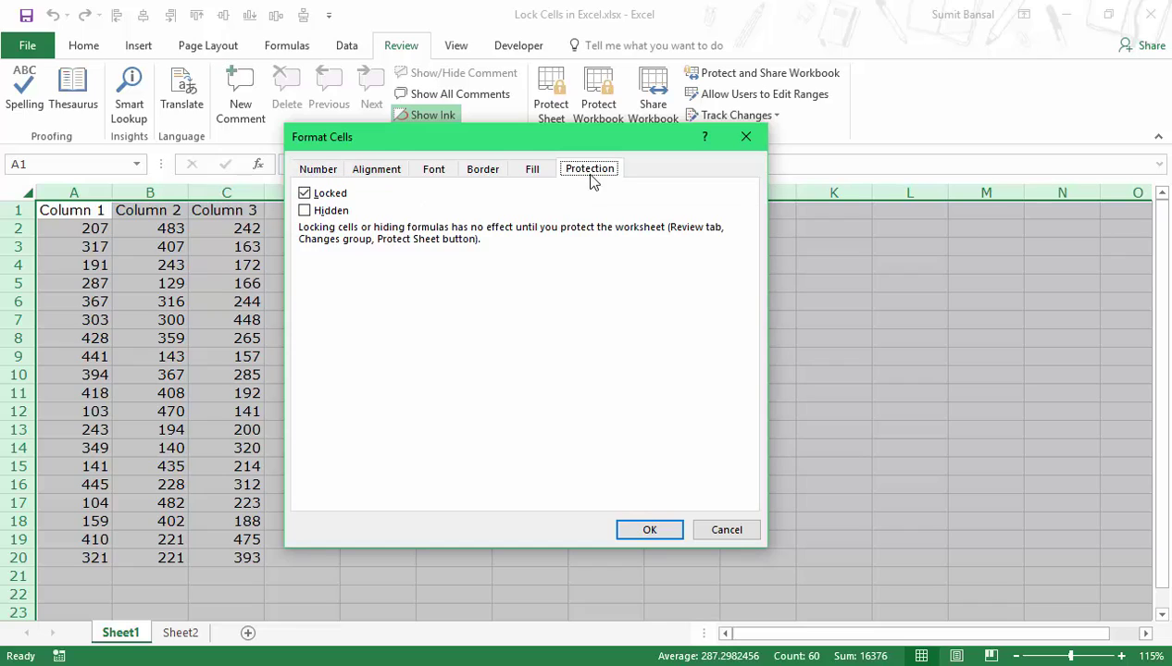
pyautogui.click(306, 195)
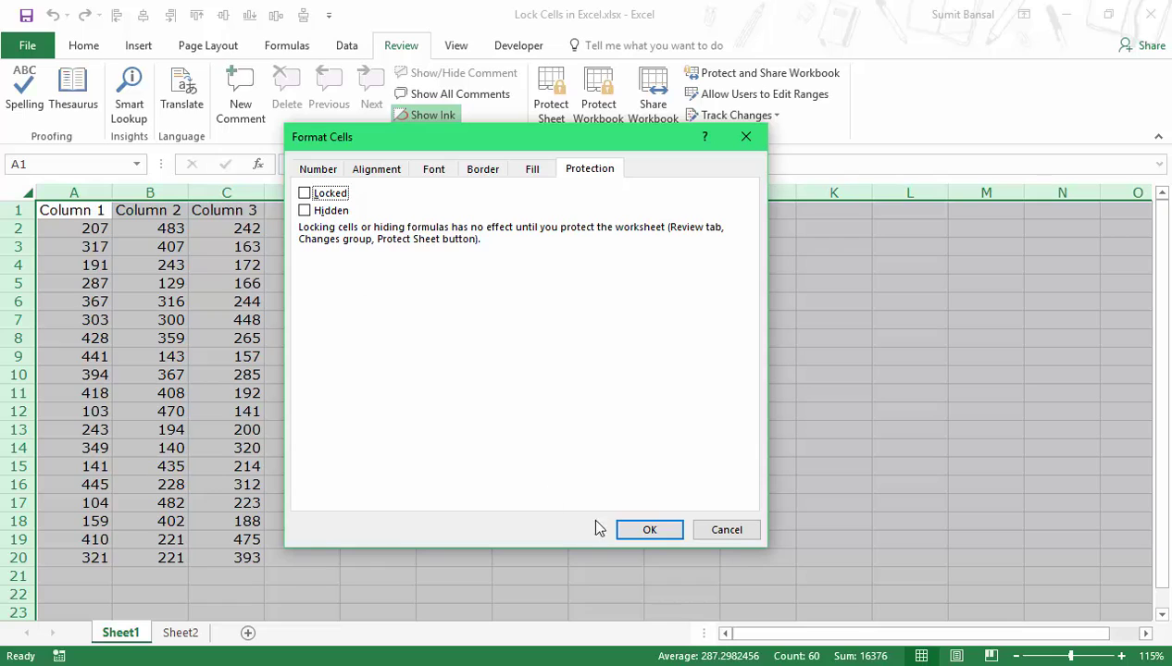
pyautogui.click(626, 540)
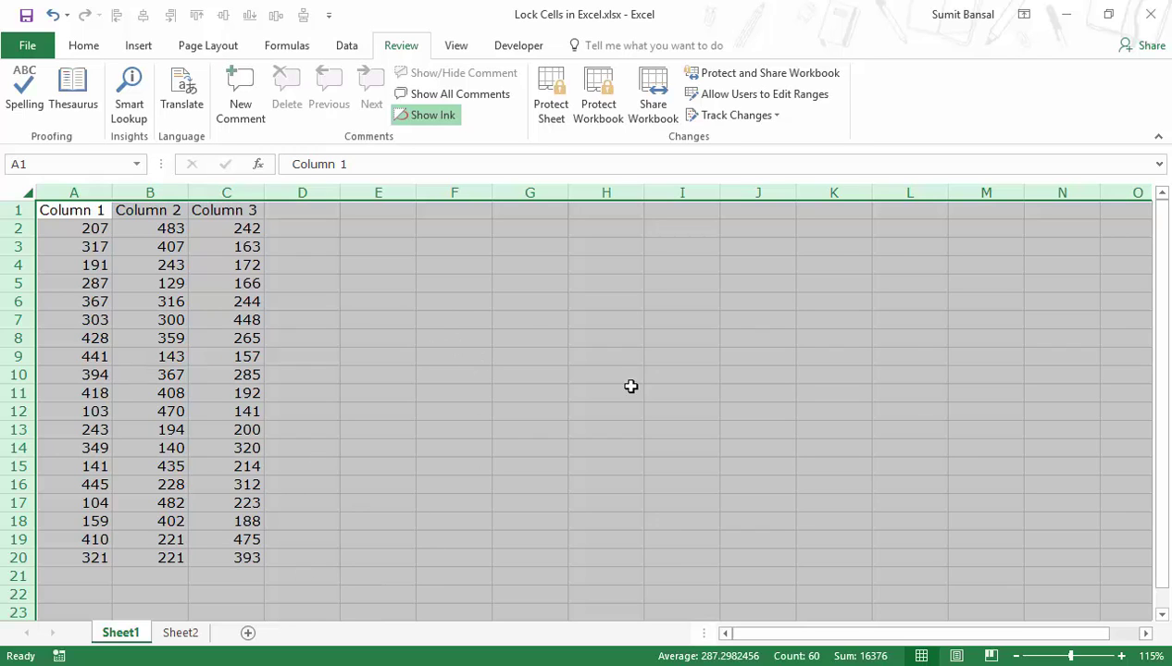
# Step: Turn on the Locked protection property for the data range A1:C20 only
pyautogui.click(393, 348)
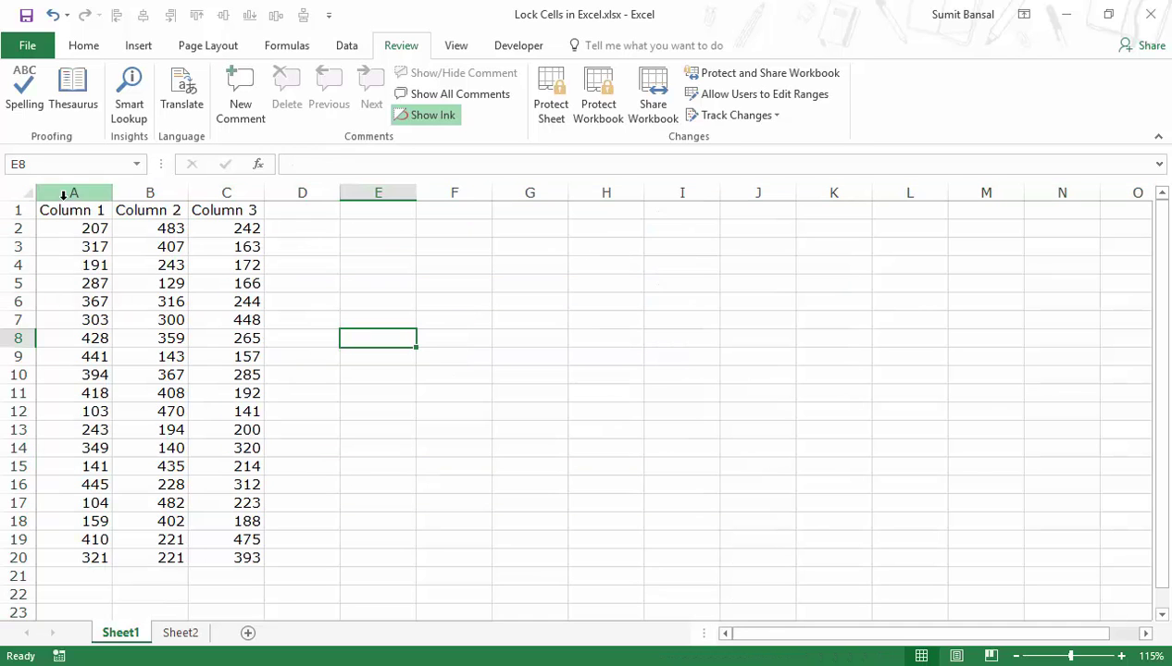
pyautogui.moveTo(63, 212); pyautogui.dragTo(223, 225)
pyautogui.moveTo(227, 392); pyautogui.dragTo(233, 559)
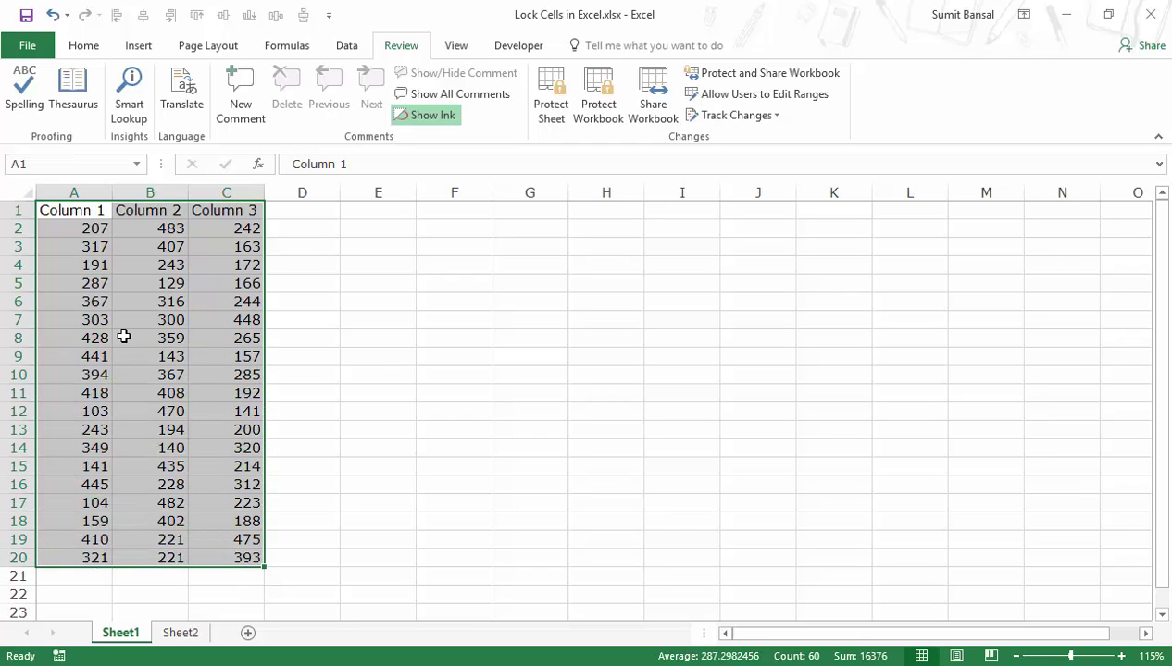
pyautogui.hotkey('ctrl', '1')
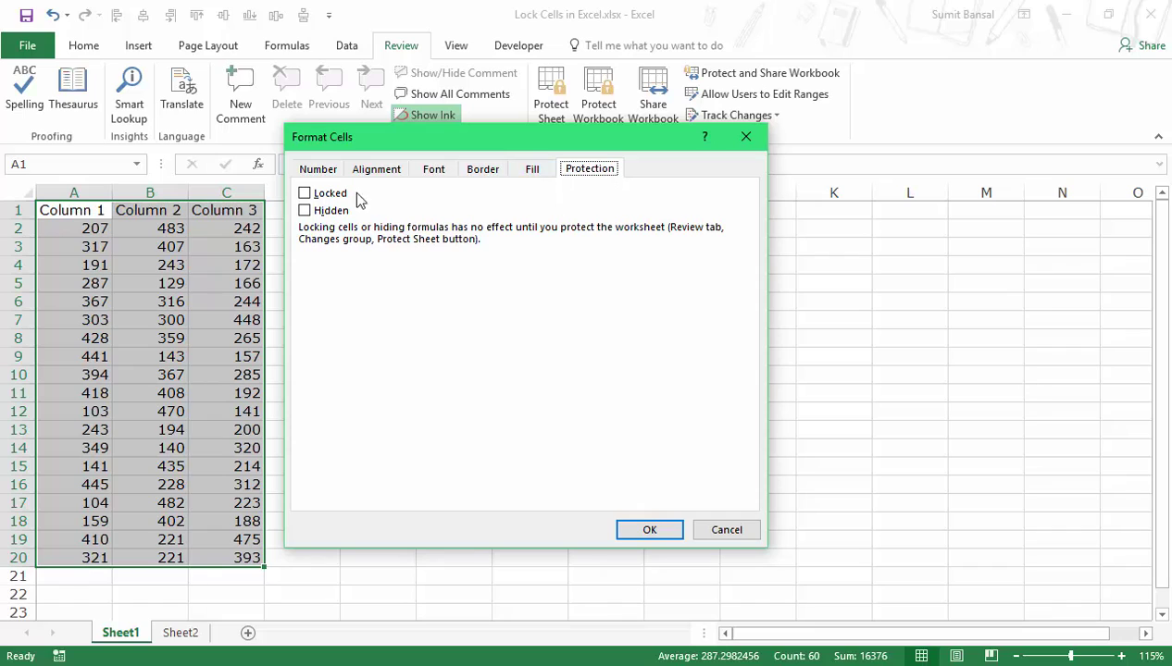
pyautogui.click(305, 193)
pyautogui.click(643, 529)
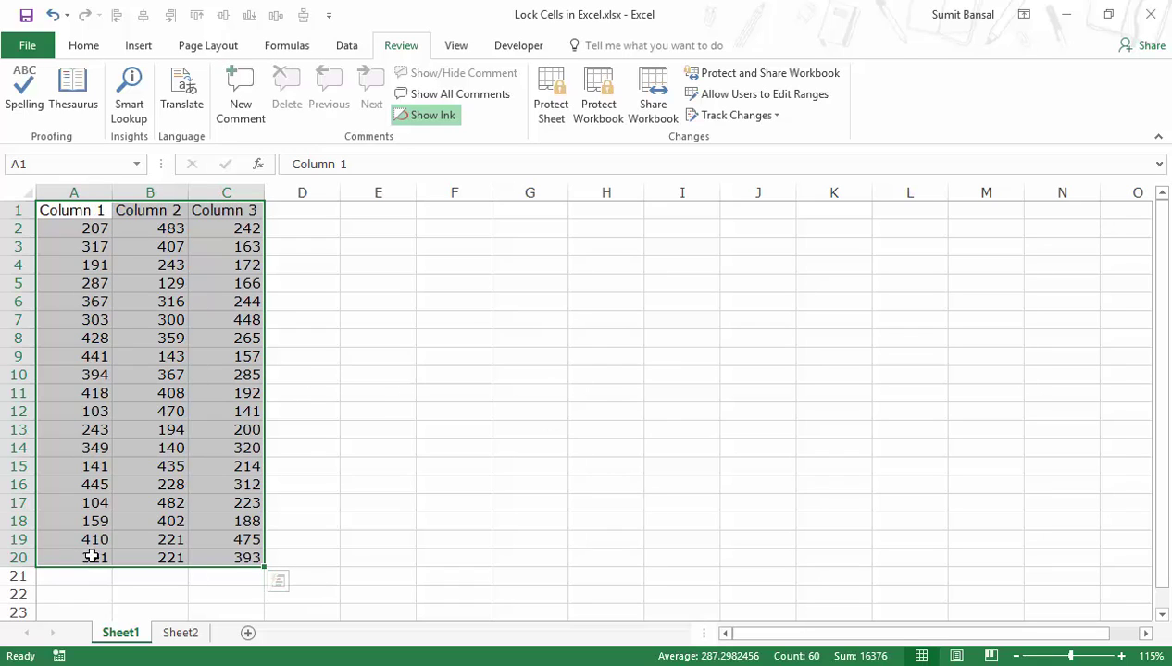
# Step: Protect the sheet with no password, keeping only the selection of locked and unlocked cells allowed
pyautogui.click(350, 335)
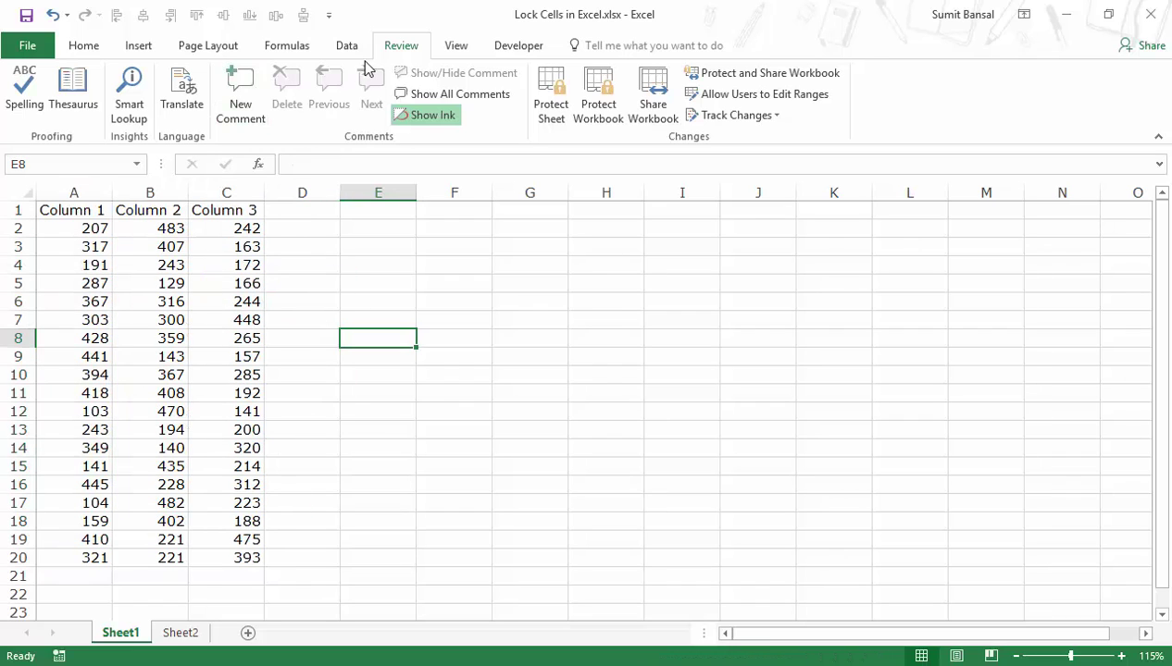
pyautogui.click(550, 95)
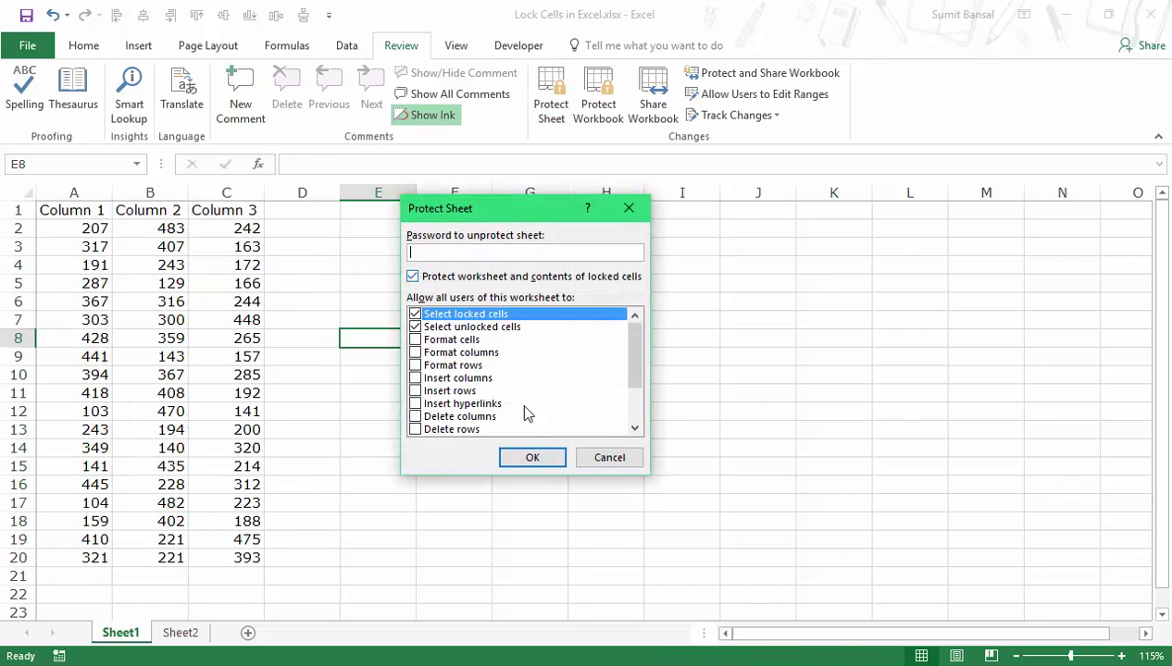
pyautogui.click(533, 458)
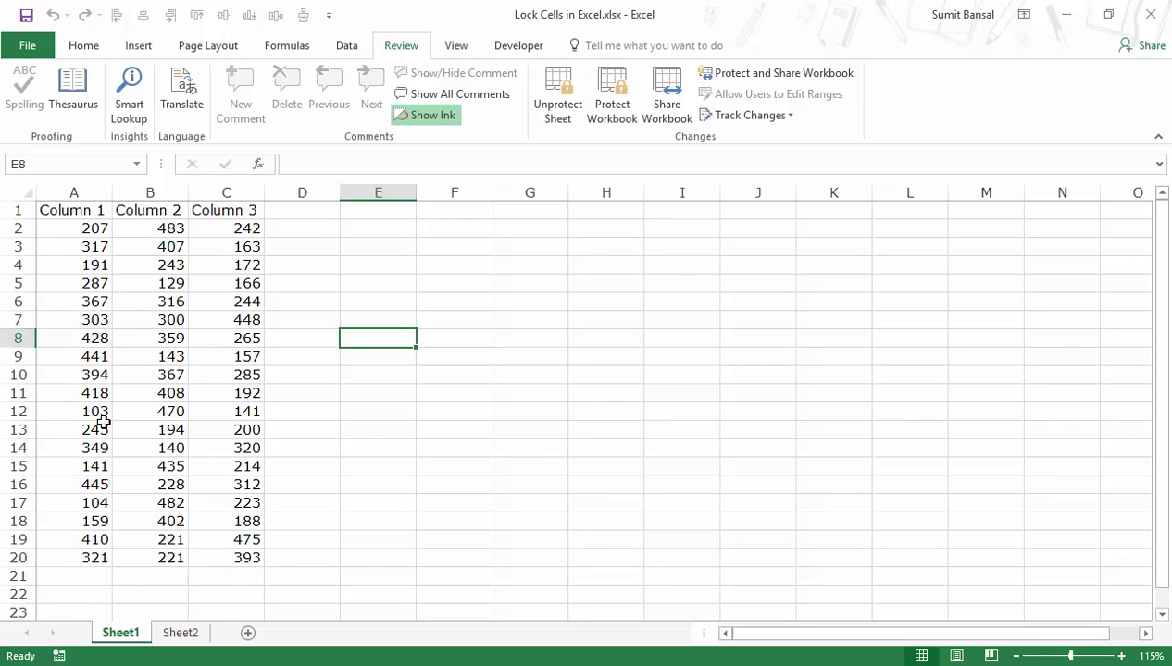
# Step: Test the protection by starting a trial entry in empty cell G3, cancelling it, and trying to edit header cell A1
pyautogui.click(435, 245)
pyautogui.click(513, 249)
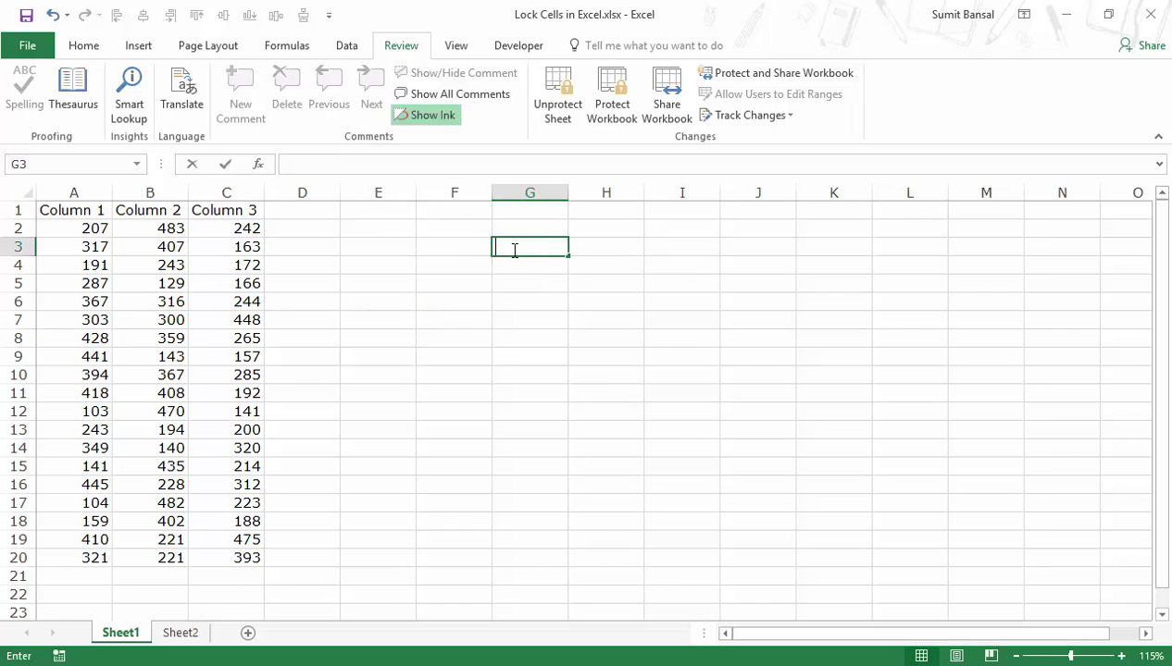
pyautogui.write('adfs')
pyautogui.press('Escape')
pyautogui.doubleClick(86, 208)
pyautogui.moveTo(339, 326); pyautogui.dragTo(270, 246)
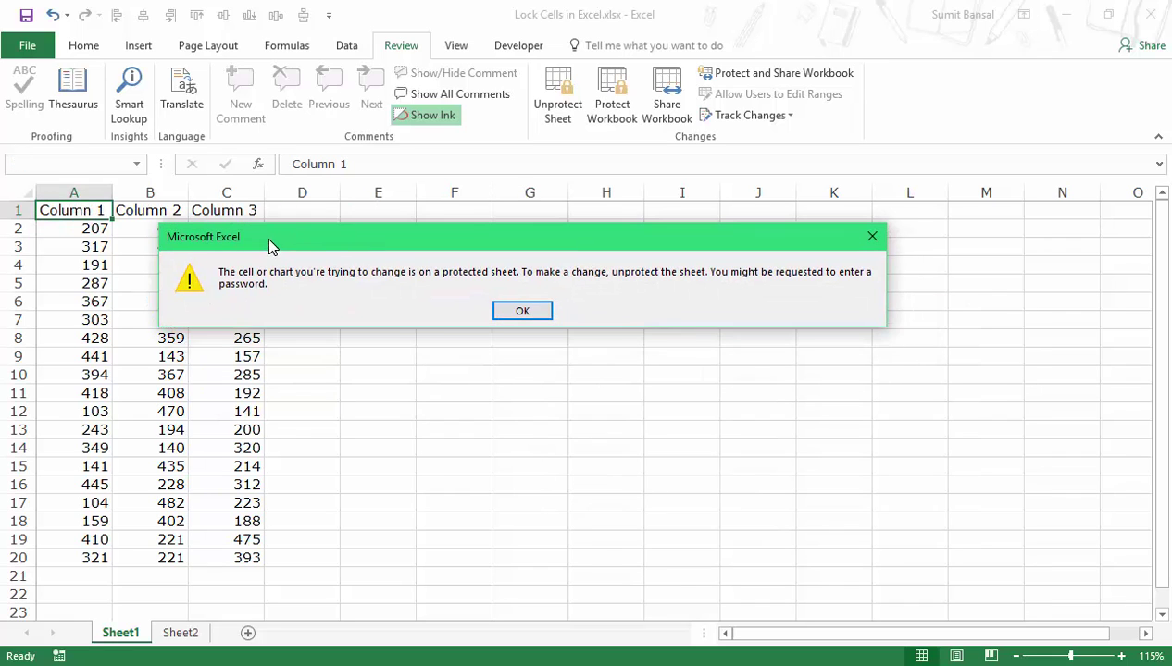
pyautogui.click(521, 315)
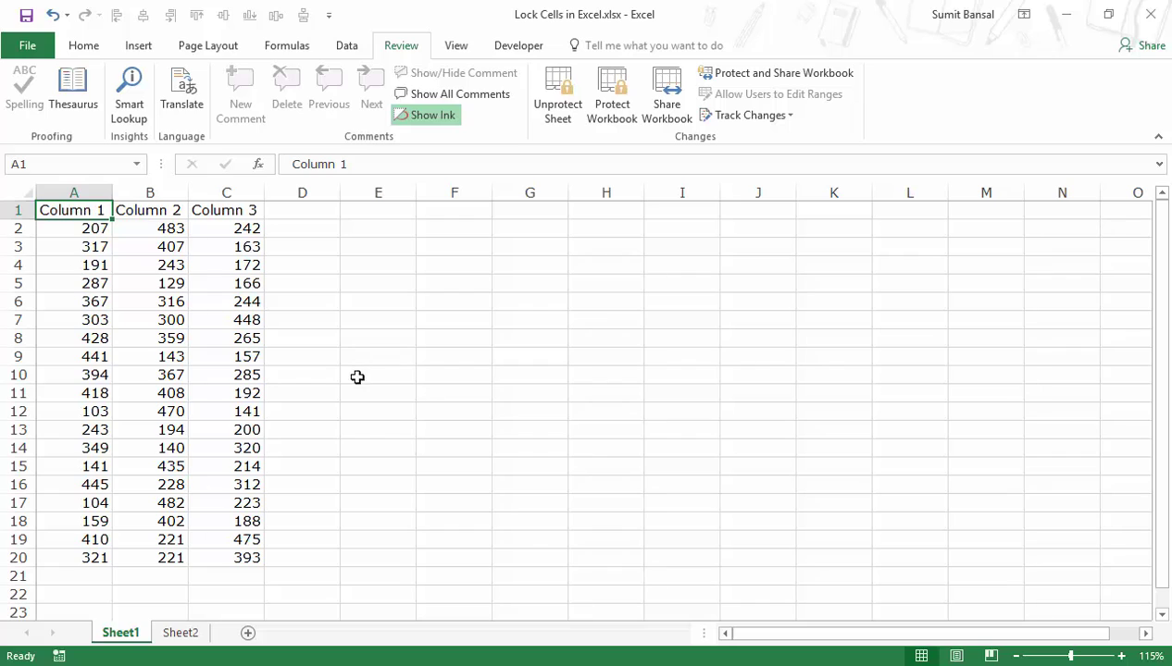
# Step: Switch to Sheet2 and examine the loan inputs in B1:B3 and the EMI formula in B5
pyautogui.click(182, 634)
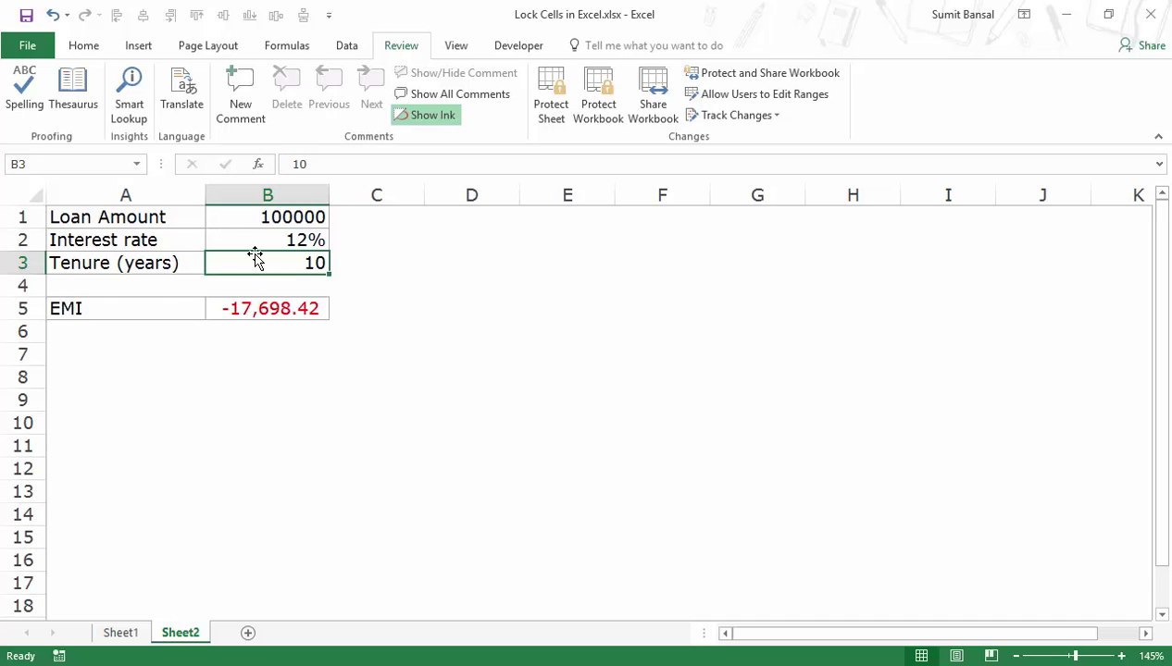
pyautogui.click(275, 218)
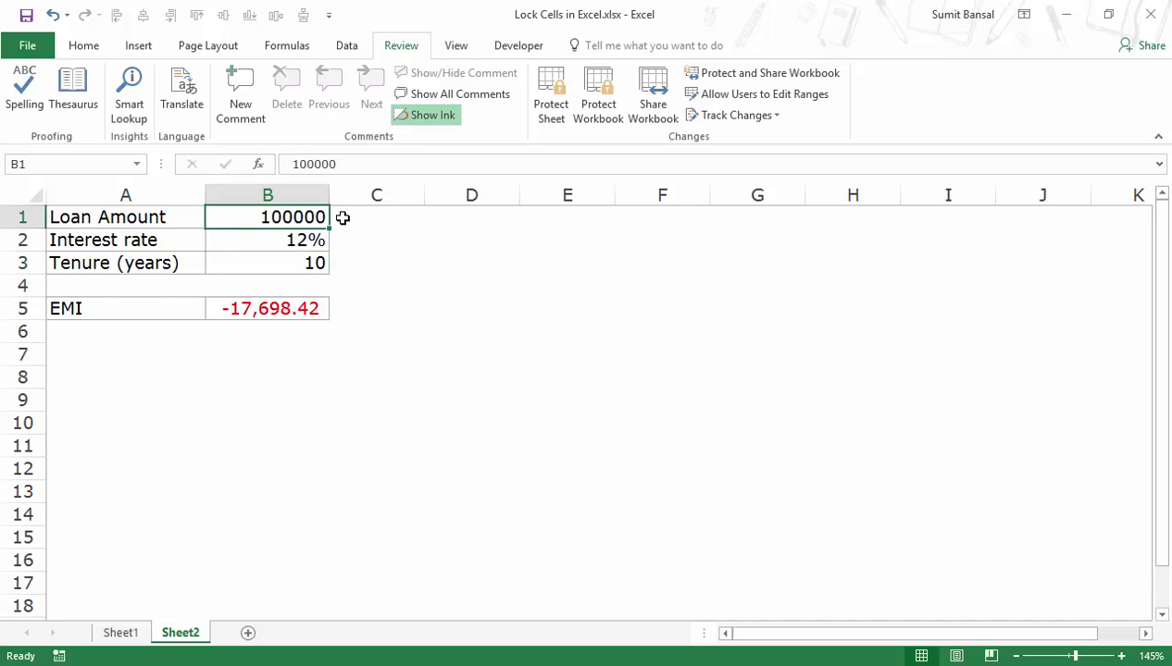
pyautogui.click(284, 240)
pyautogui.click(276, 267)
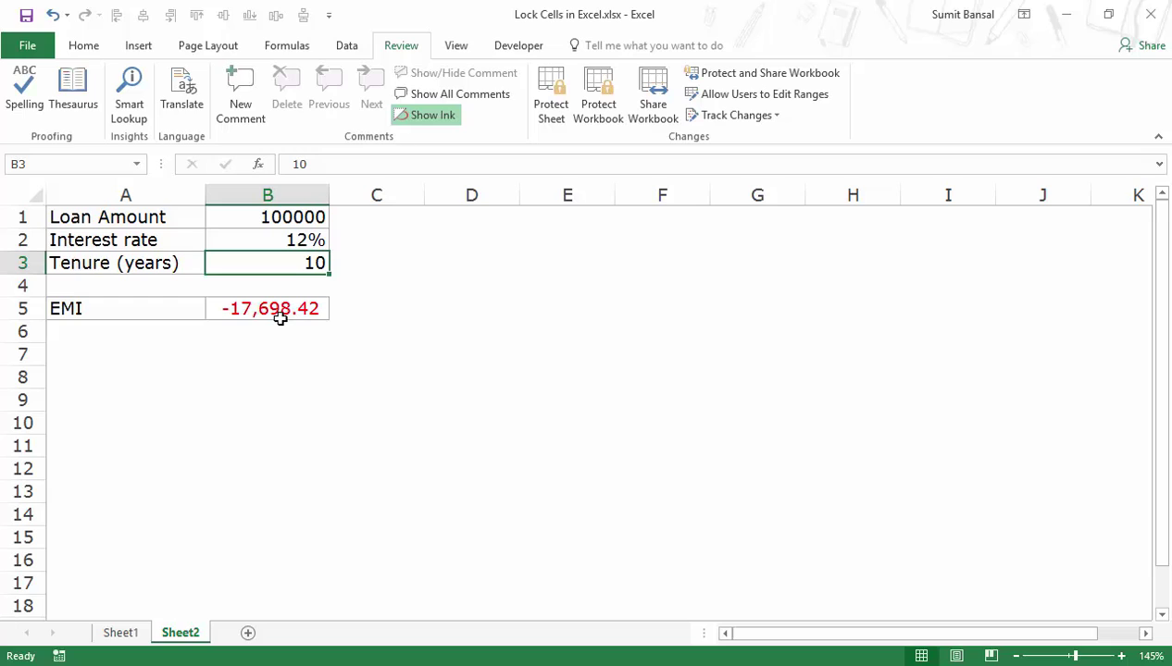
pyautogui.click(280, 308)
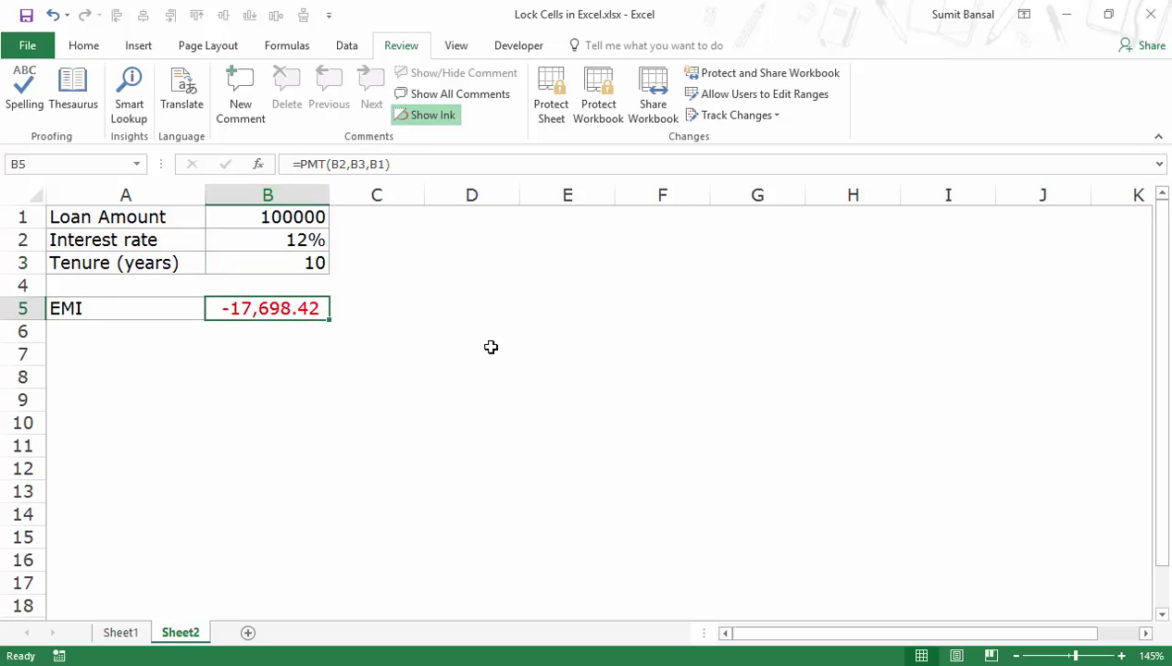
pyautogui.click(468, 309)
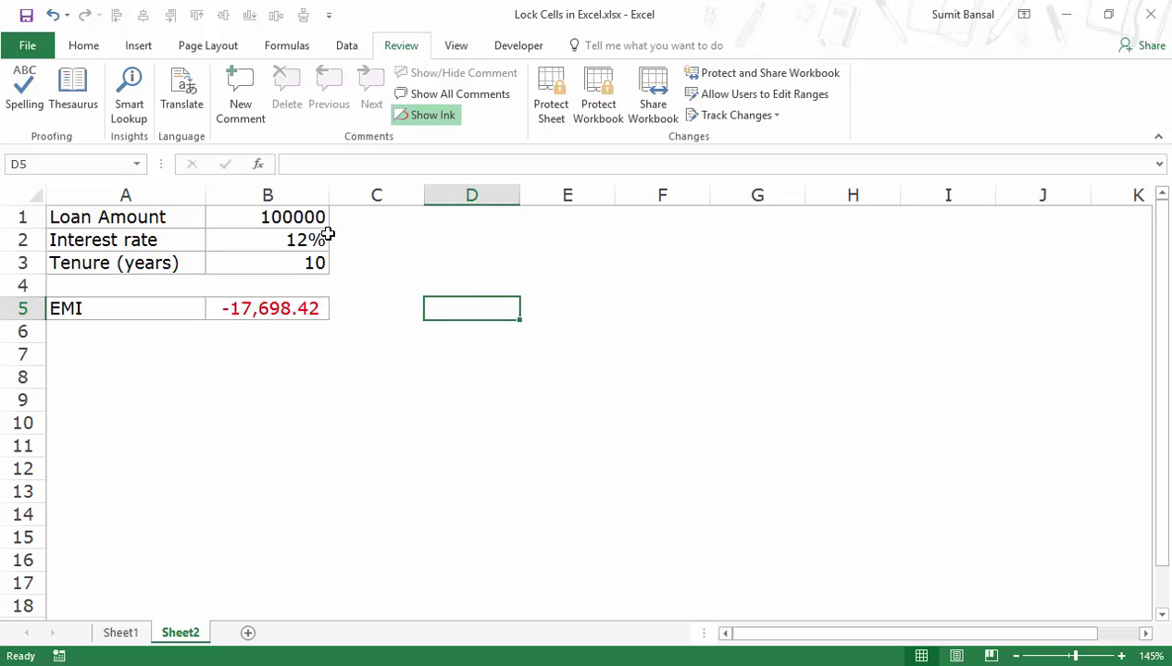
pyautogui.moveTo(288, 240); pyautogui.dragTo(288, 259)
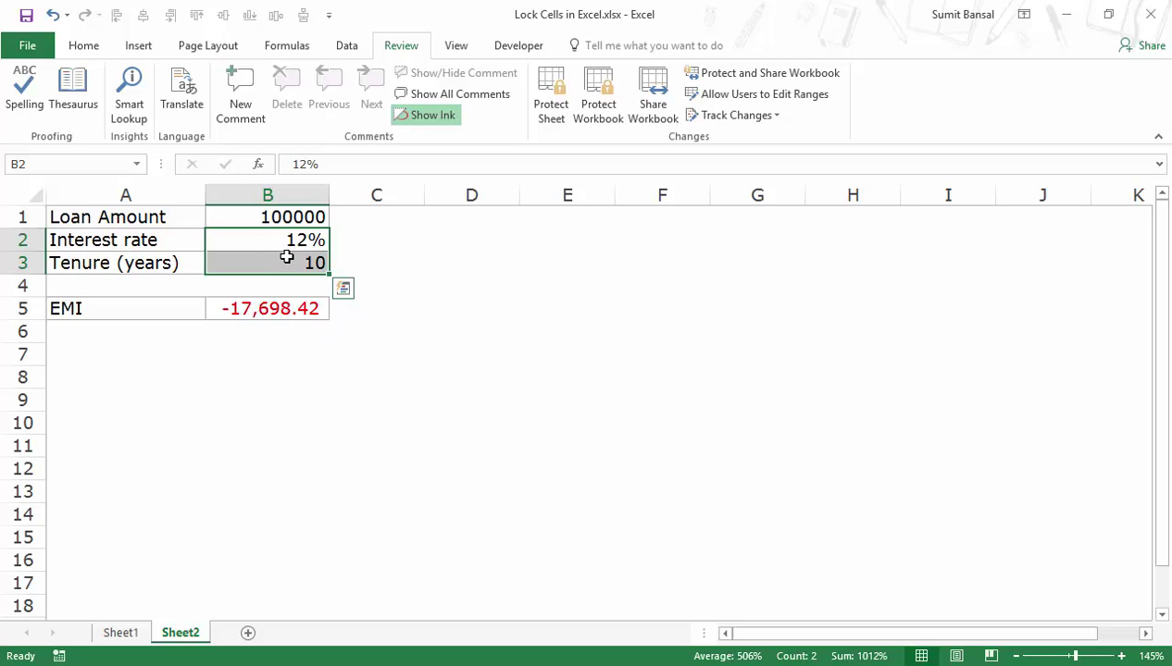
# Step: Turn off the Locked protection property for every cell in Sheet2
pyautogui.click(27, 193)
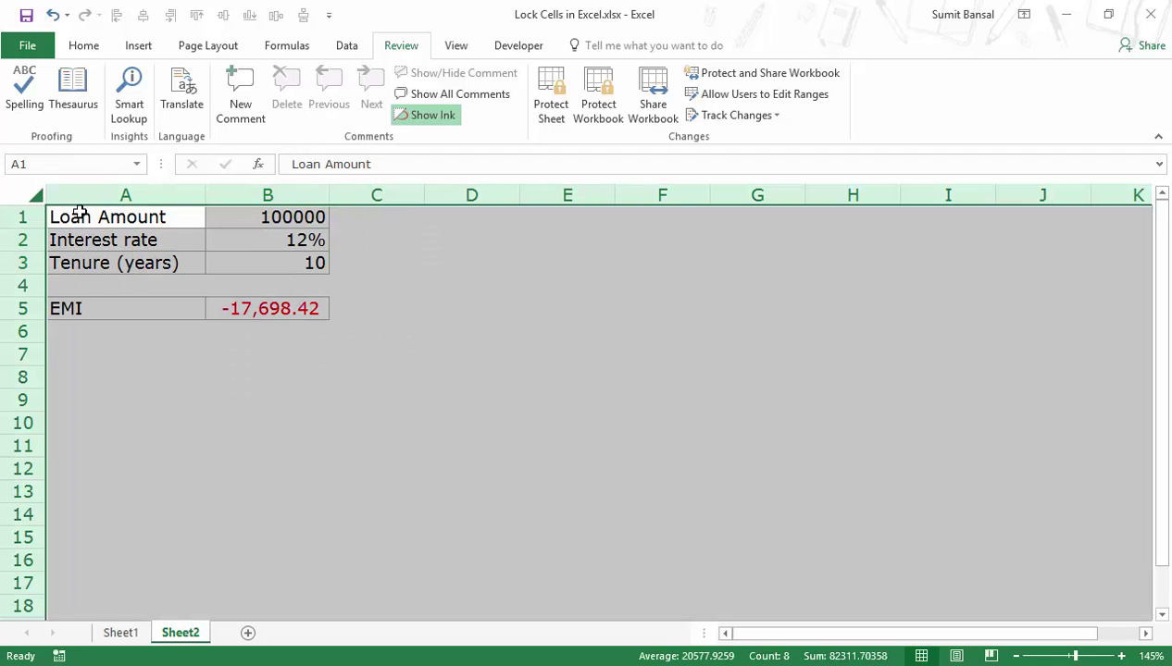
pyautogui.hotkey('ctrl', '1')
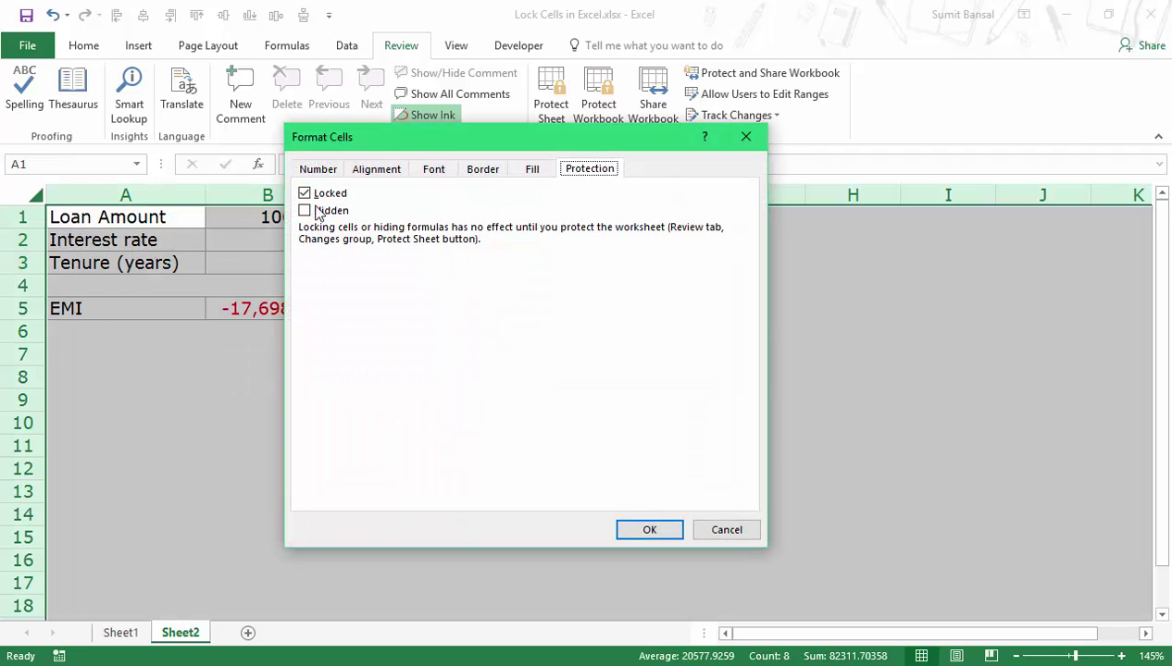
pyautogui.click(305, 192)
pyautogui.click(639, 533)
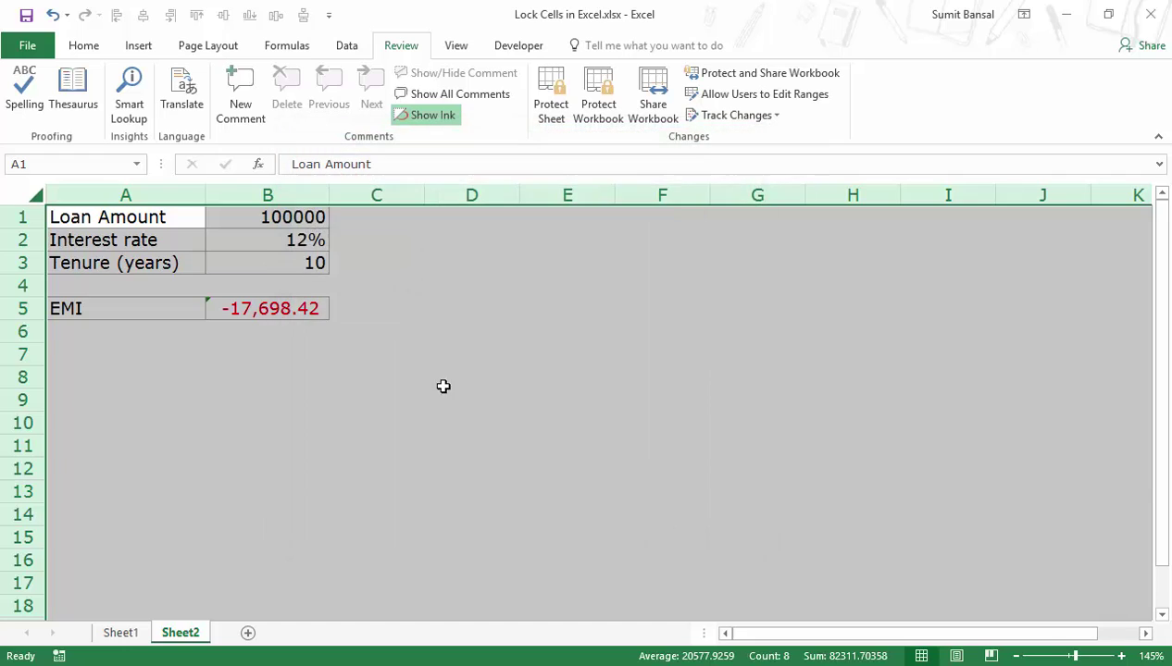
# Step: Turn on the Locked protection property for the interest rate and tenure values in B2:B3 only
pyautogui.click(432, 311)
pyautogui.moveTo(292, 242); pyautogui.dragTo(291, 264)
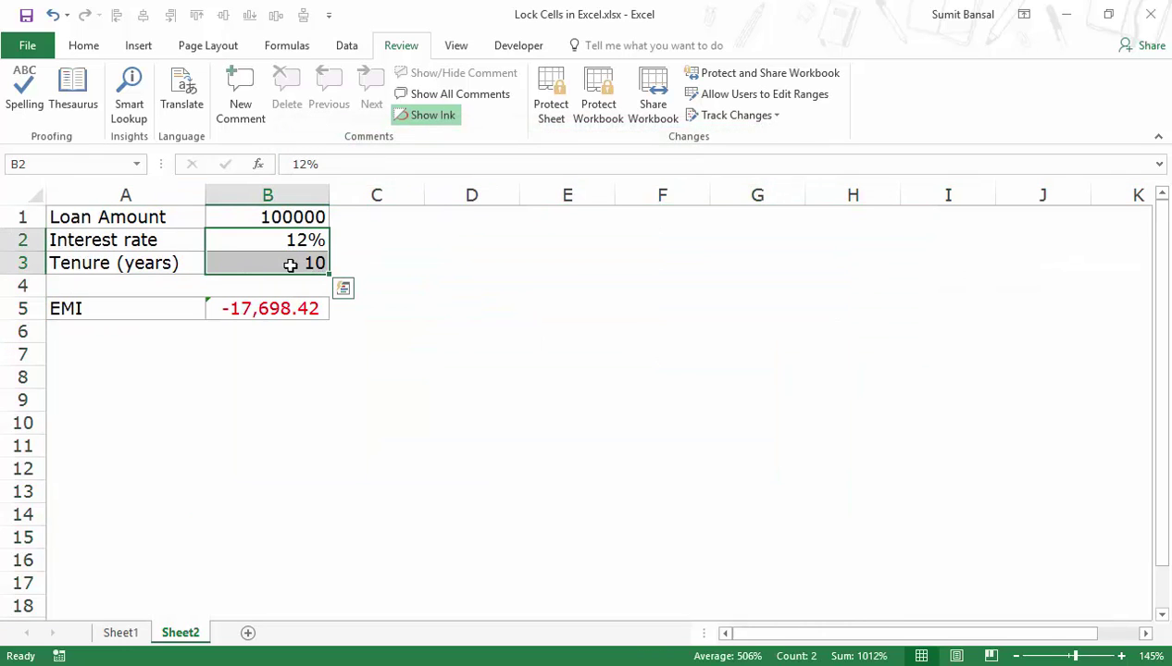
pyautogui.hotkey('ctrl', '1')
pyautogui.click(305, 193)
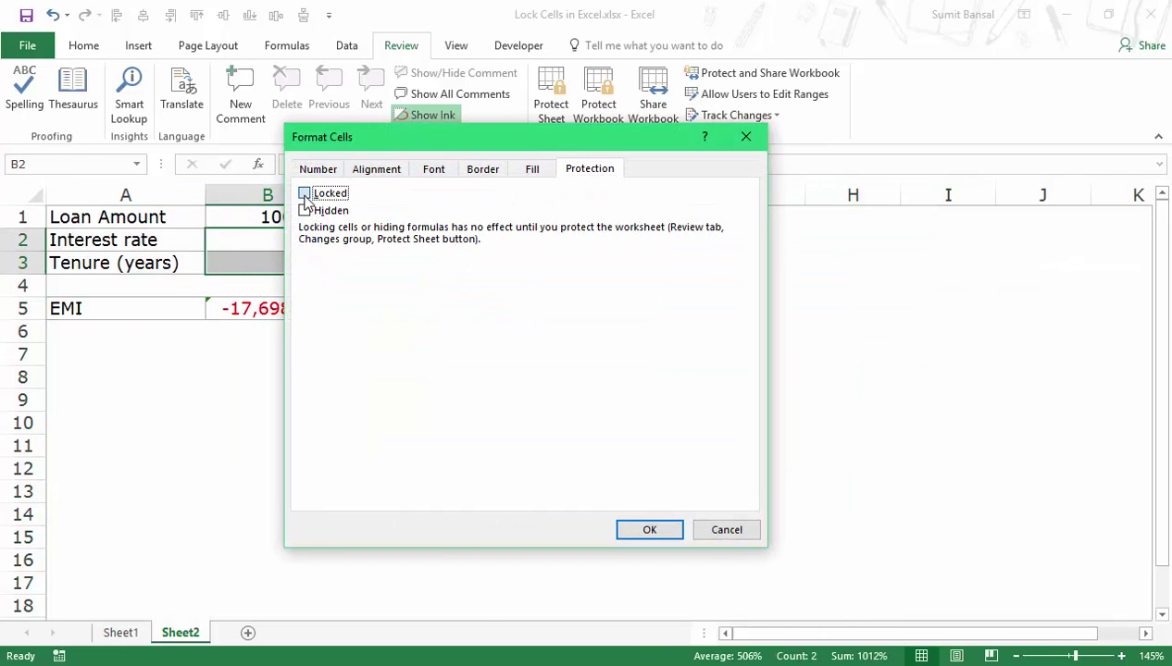
pyautogui.click(648, 529)
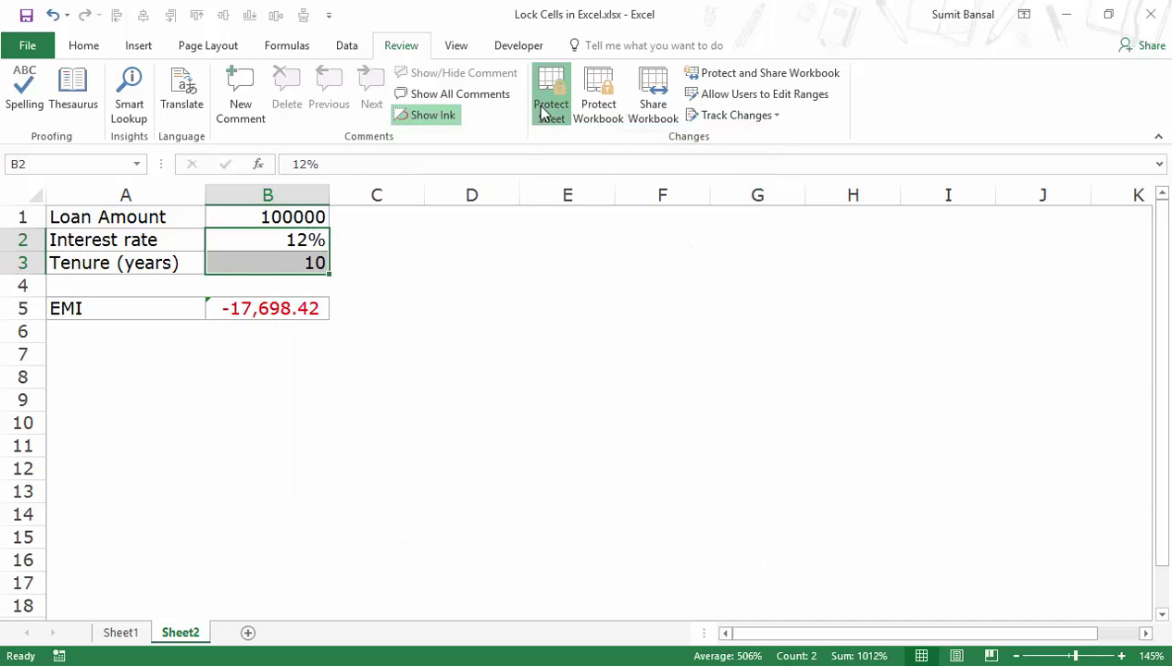
# Step: Protect Sheet2 without a password, keeping the default permissions
pyautogui.click(549, 110)
pyautogui.click(541, 460)
pyautogui.click(432, 344)
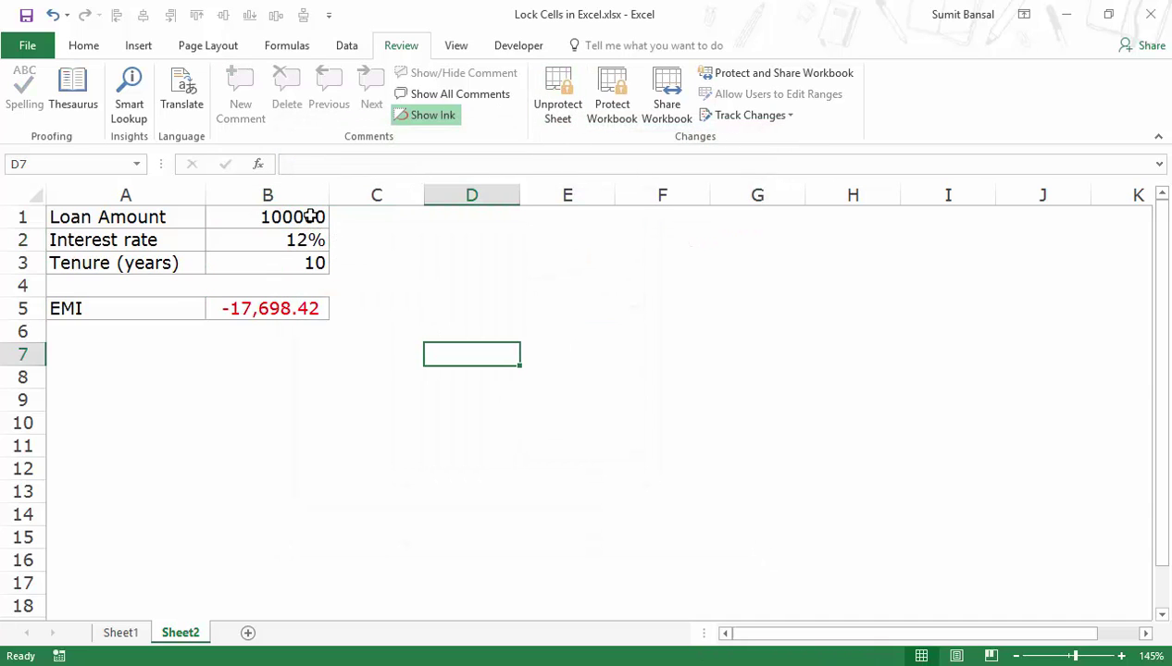
# Step: Test the protection by changing the loan amount in B1 to 150000 and trying to edit the interest rate in B2
pyautogui.doubleClick(314, 217)
pyautogui.press('Left')
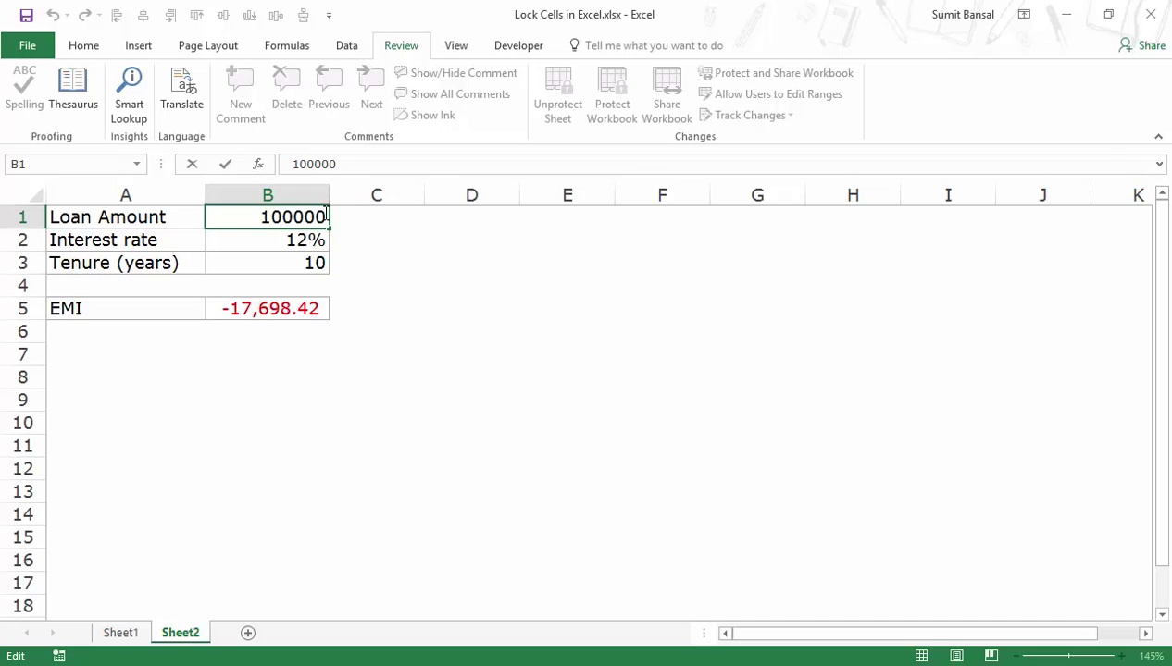
pyautogui.write('5')
pyautogui.press('Return')
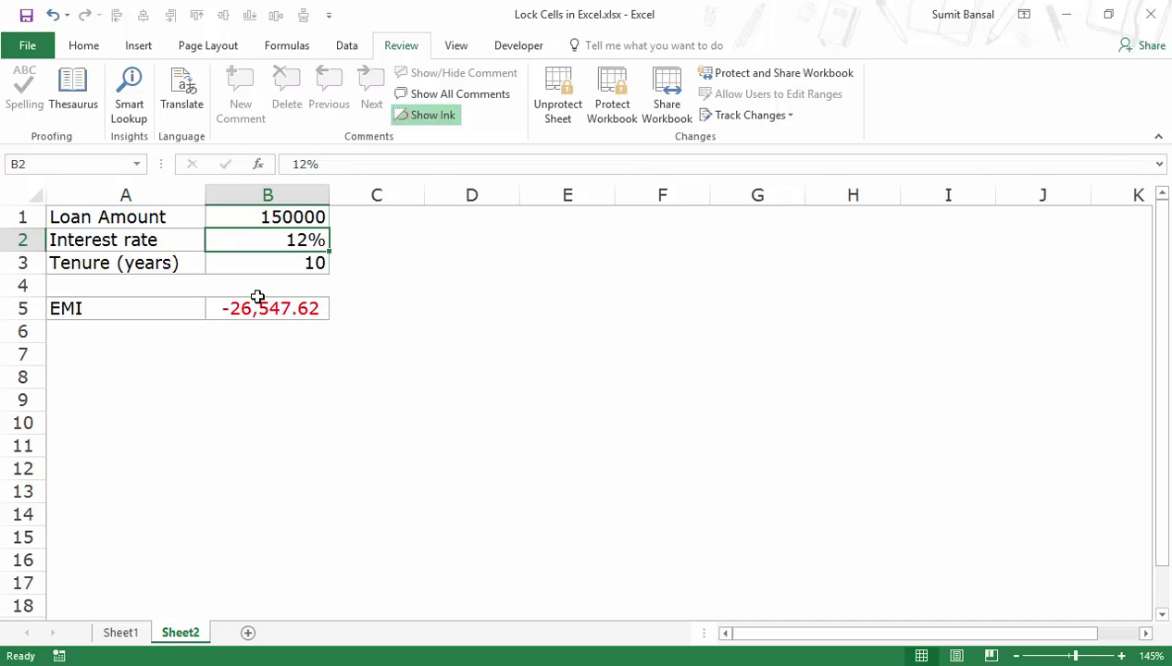
pyautogui.doubleClick(284, 240)
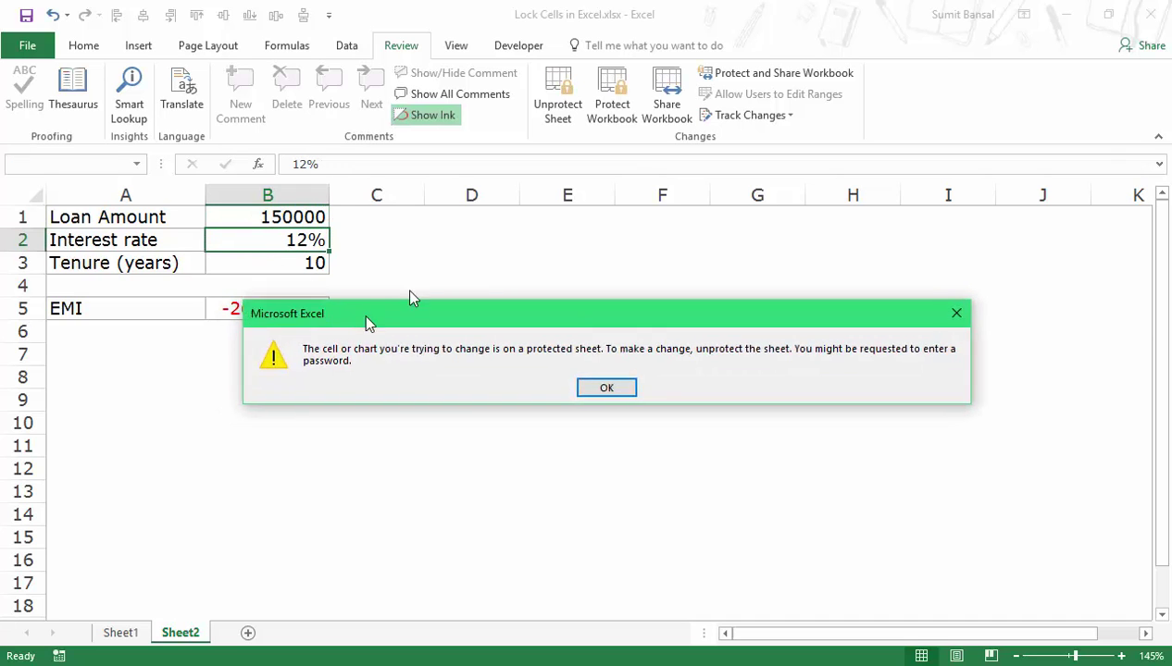
pyautogui.click(672, 363)
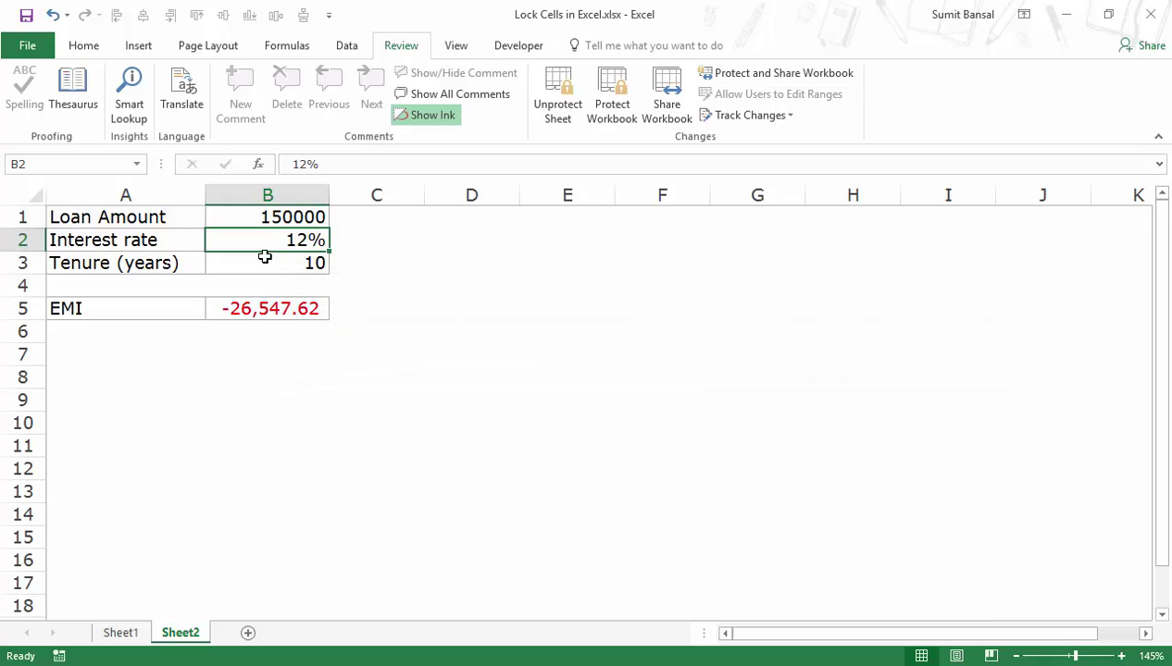
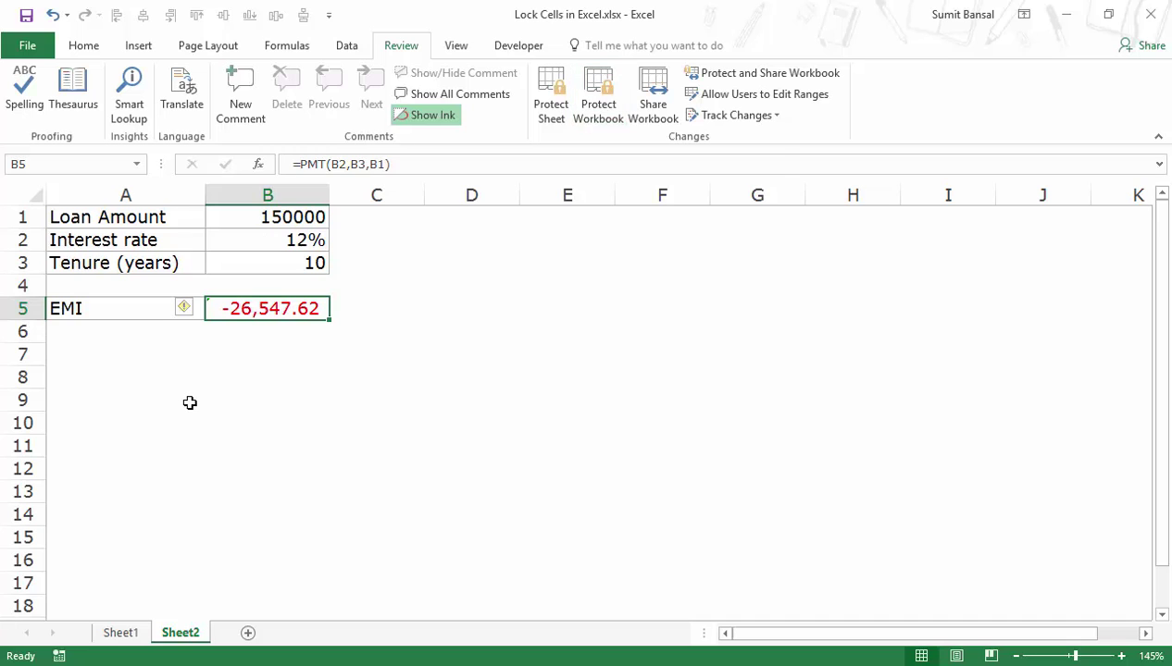
# Step: Turn the Locked protection property back on for all cells in Sheet2 and select the EMI formula cell B5
pyautogui.hotkey('ctrl', '1')
pyautogui.press('Escape')
pyautogui.click(35, 196)
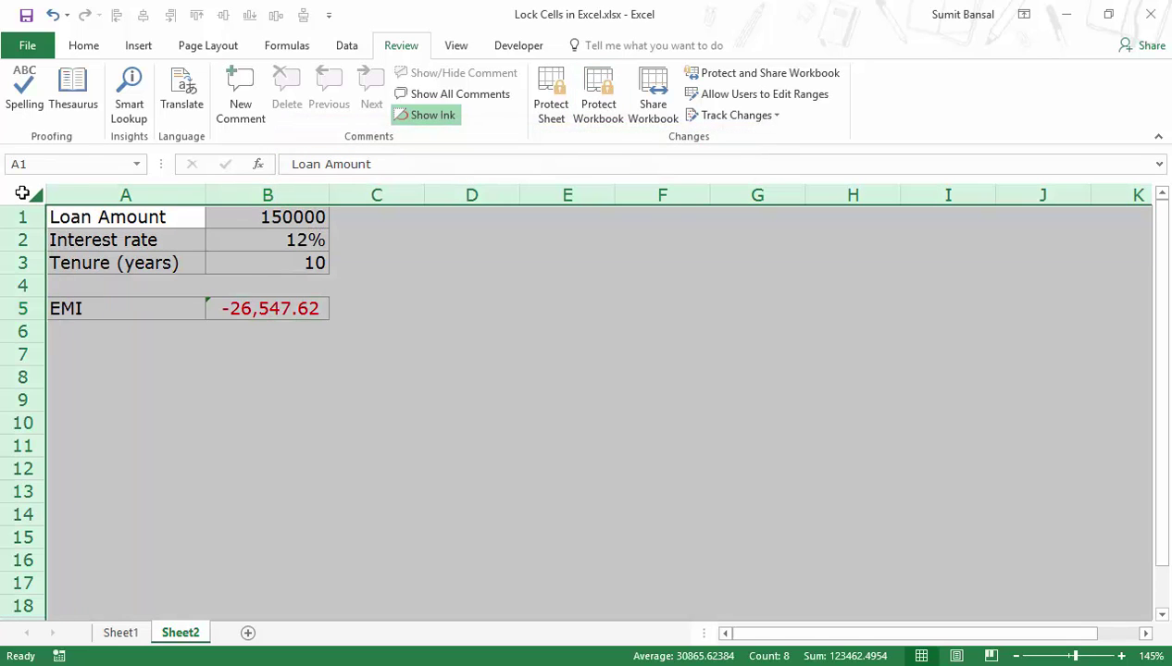
pyautogui.hotkey('ctrl', '1')
pyautogui.click(304, 193)
pyautogui.click(305, 193)
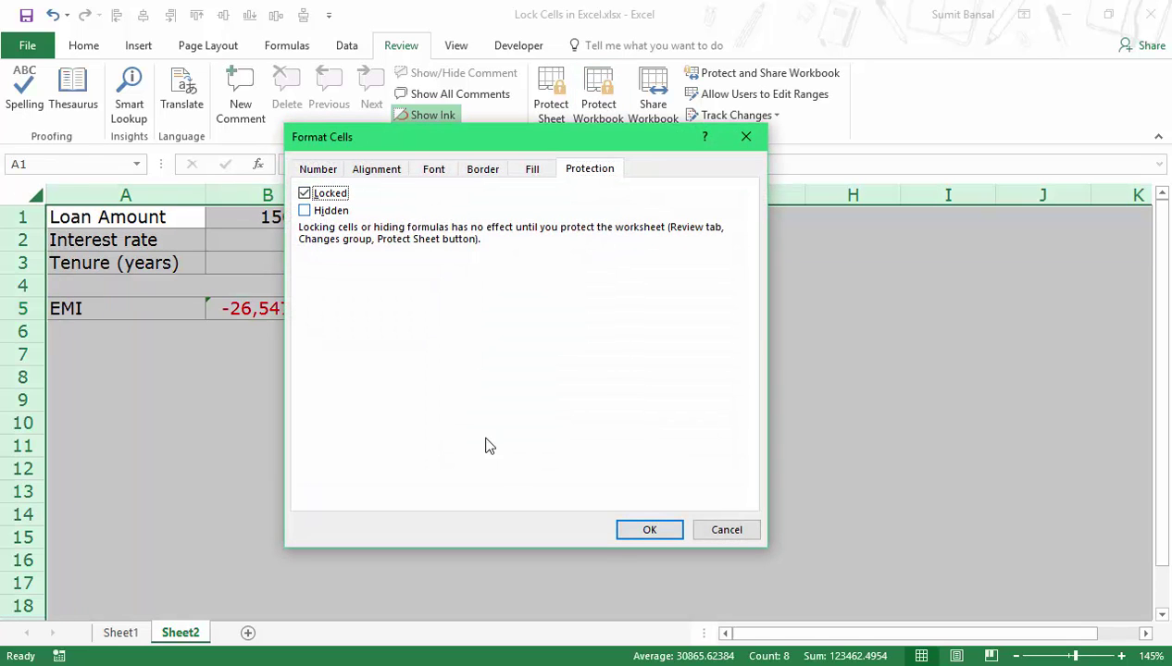
pyautogui.click(639, 537)
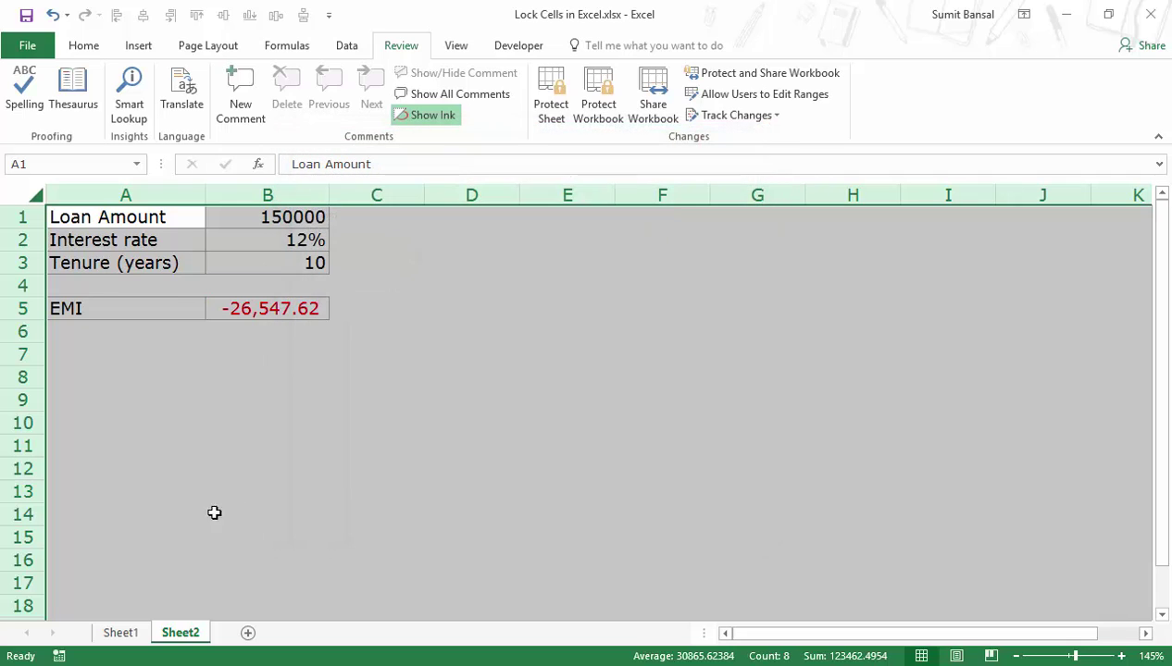
pyautogui.click(298, 375)
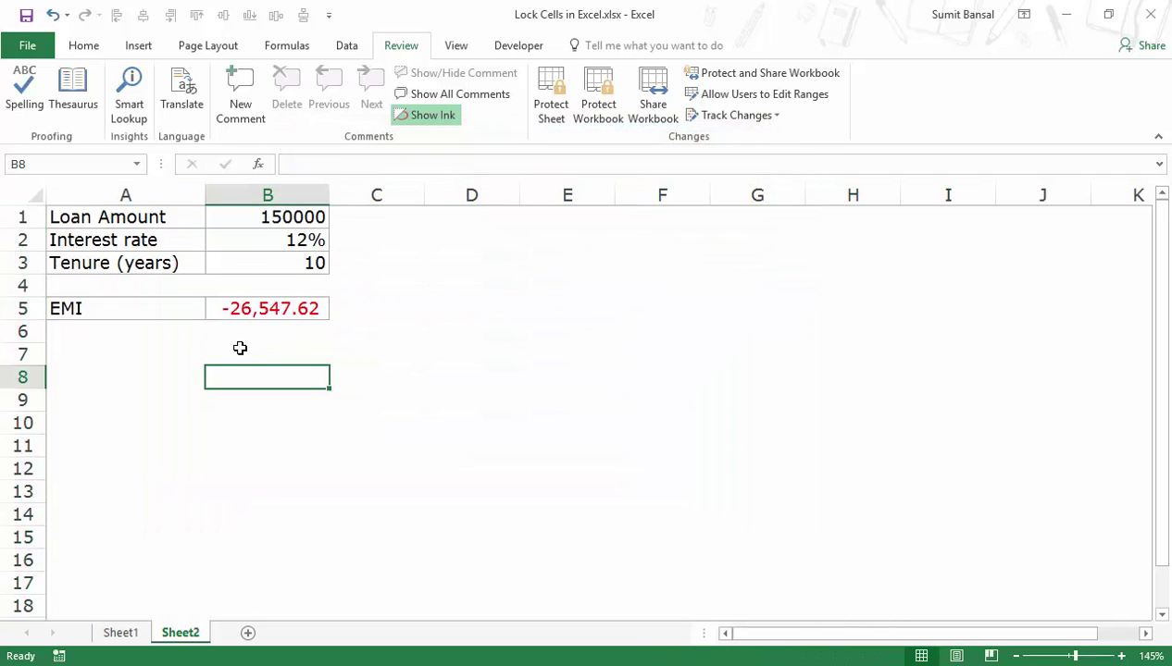
pyautogui.click(253, 319)
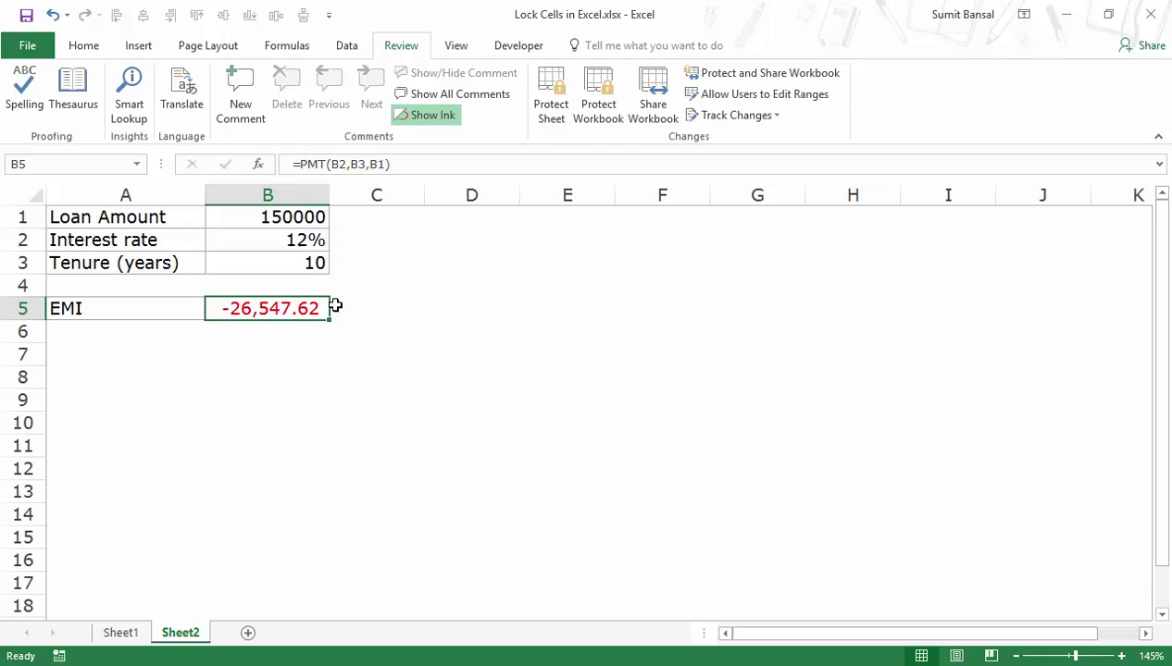
# Step: Clear the Locked protection property for the whole of Sheet2 in preparation for protecting only the EMI formula
pyautogui.click(30, 193)
pyautogui.hotkey('ctrl', '1')
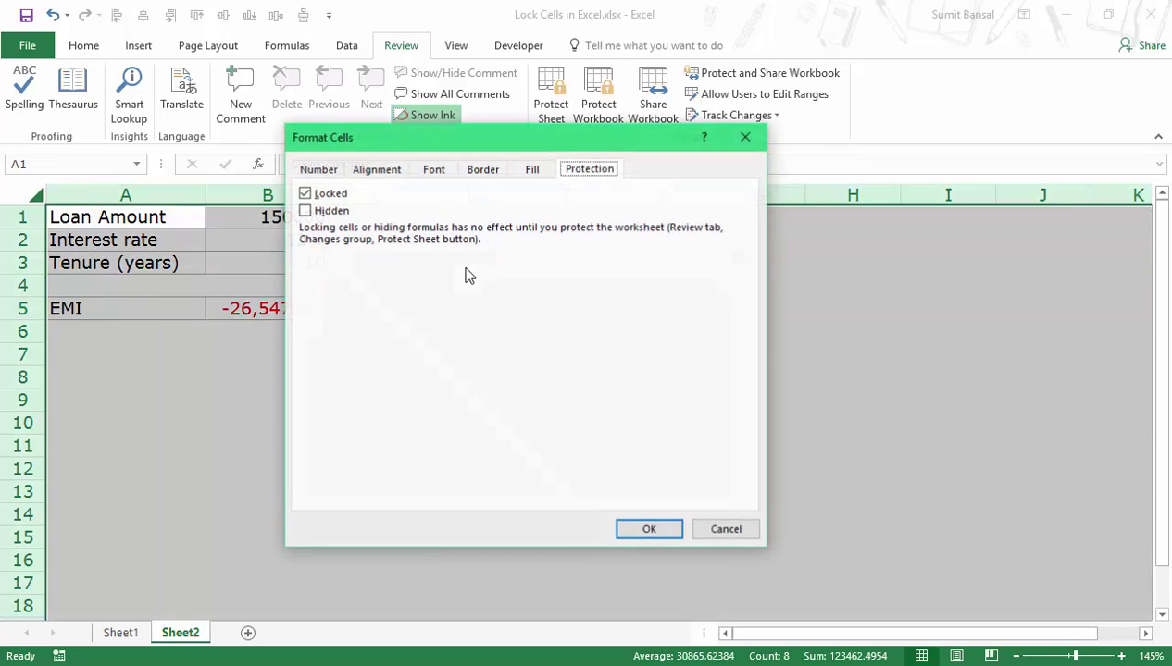
pyautogui.click(305, 193)
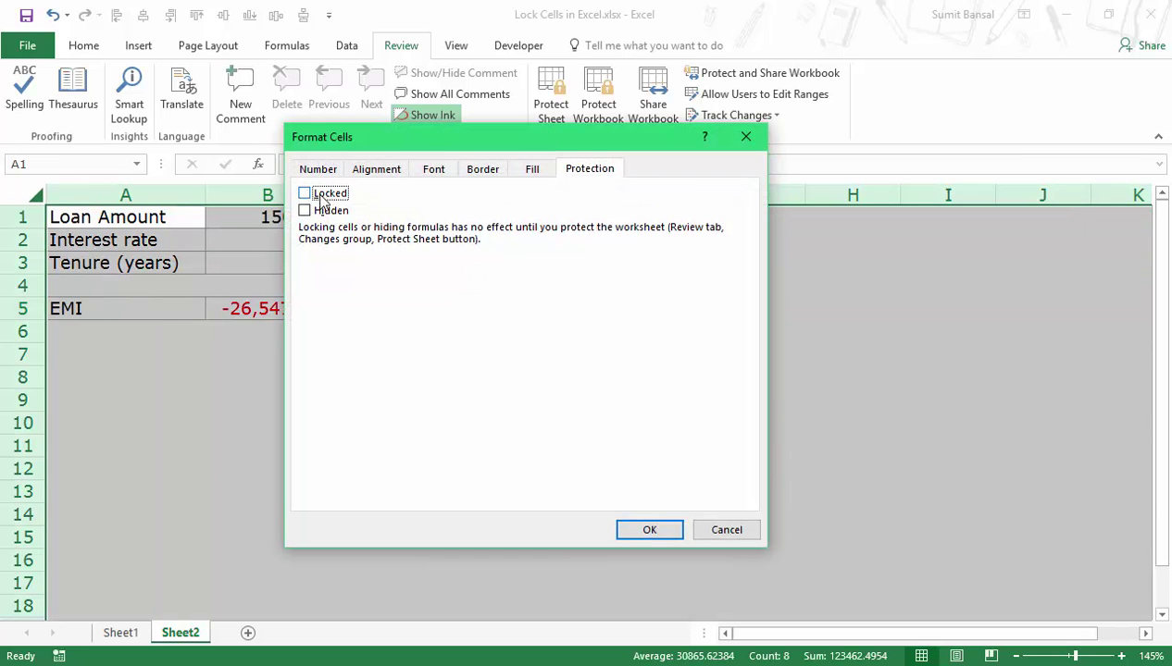
pyautogui.click(648, 530)
# Step: Set the EMI formula cell B5 to Locked and Hidden, and protect the sheet without a password
pyautogui.click(276, 309)
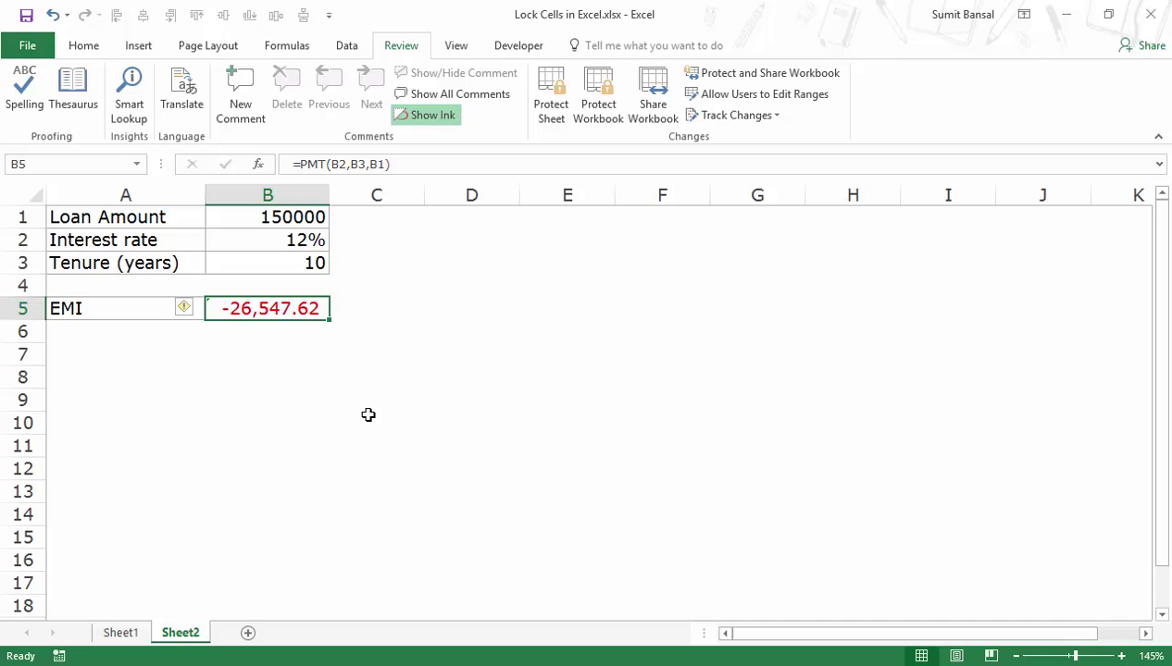
pyautogui.hotkey('ctrl', '1')
pyautogui.click(332, 195)
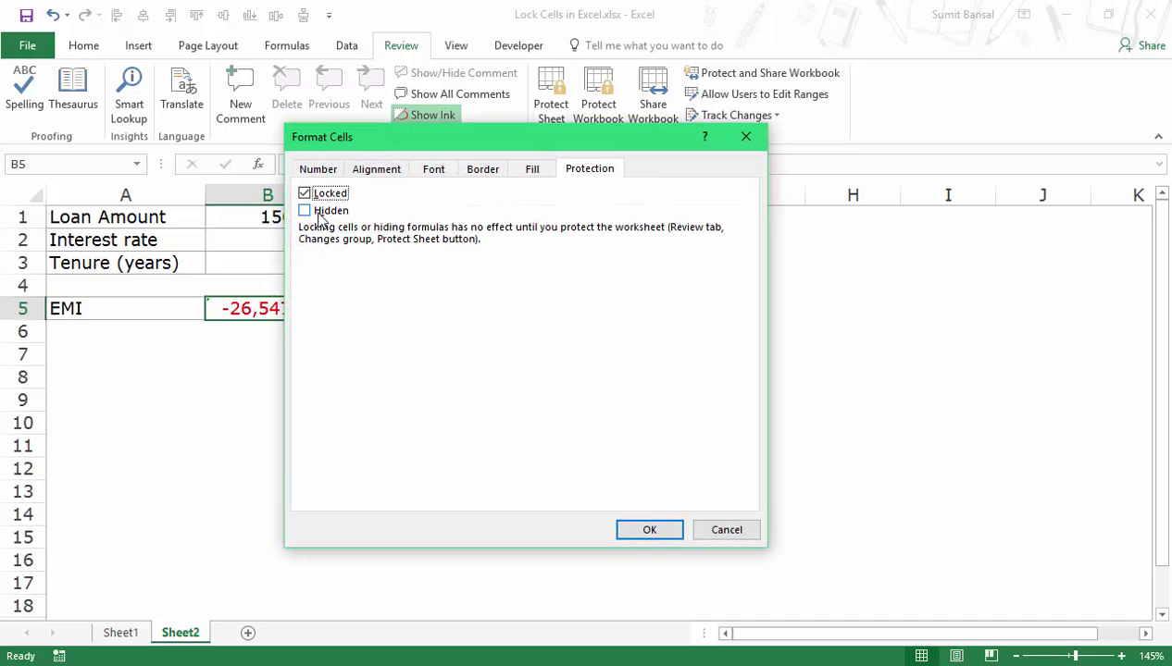
pyautogui.click(306, 212)
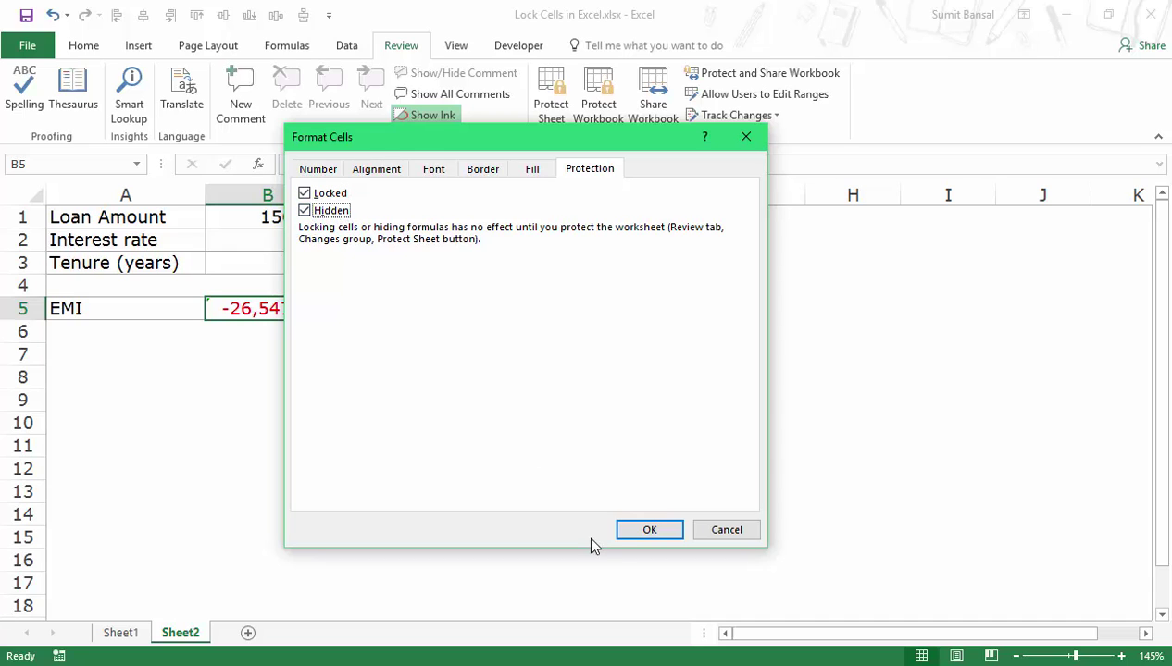
pyautogui.click(636, 533)
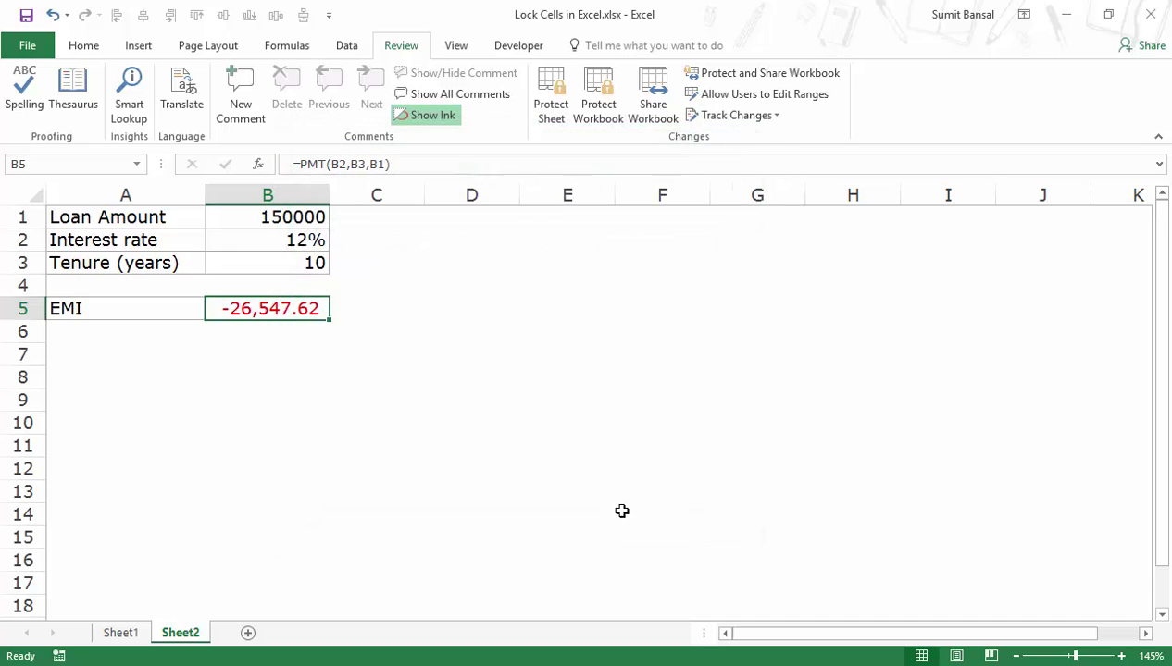
pyautogui.click(551, 92)
pyautogui.click(542, 457)
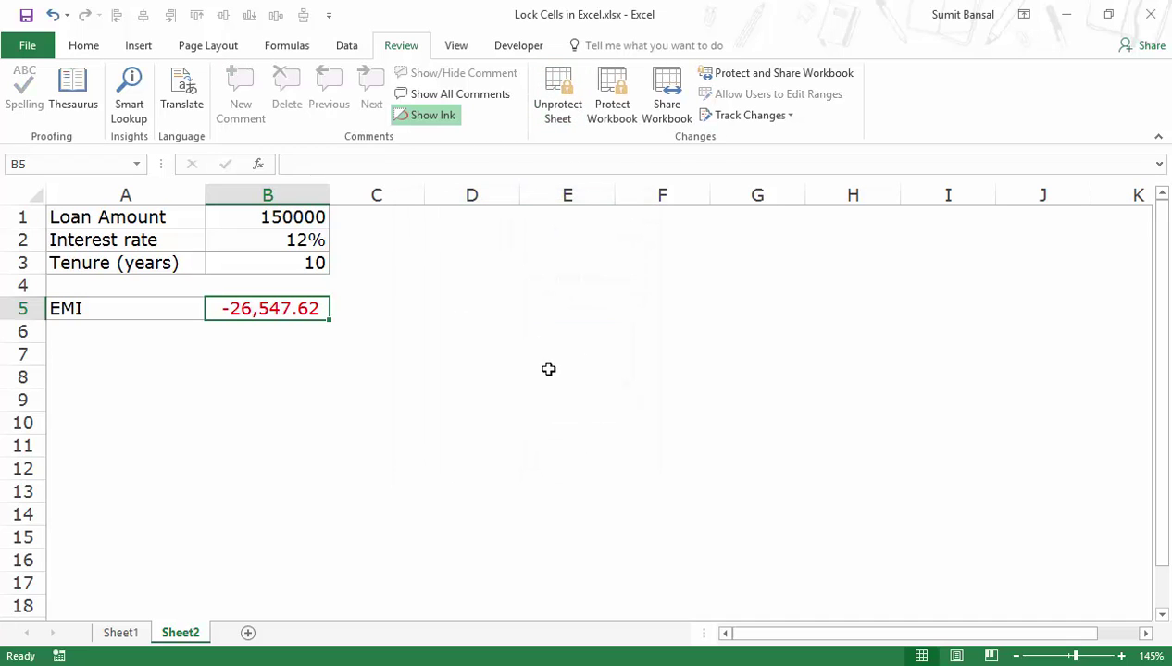
# Step: Test the protection by opening loan amount cell B1 for editing, cancelling it, and trying to edit EMI cell B5
pyautogui.click(294, 216)
pyautogui.doubleClick(289, 217)
pyautogui.press('Escape')
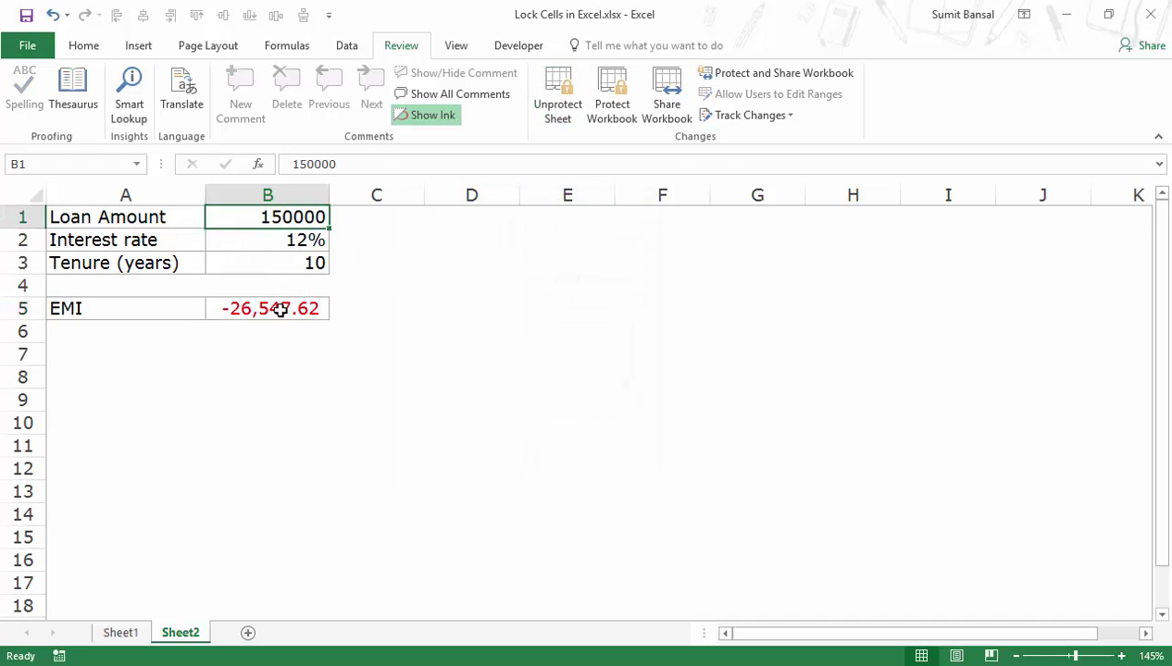
pyautogui.doubleClick(271, 309)
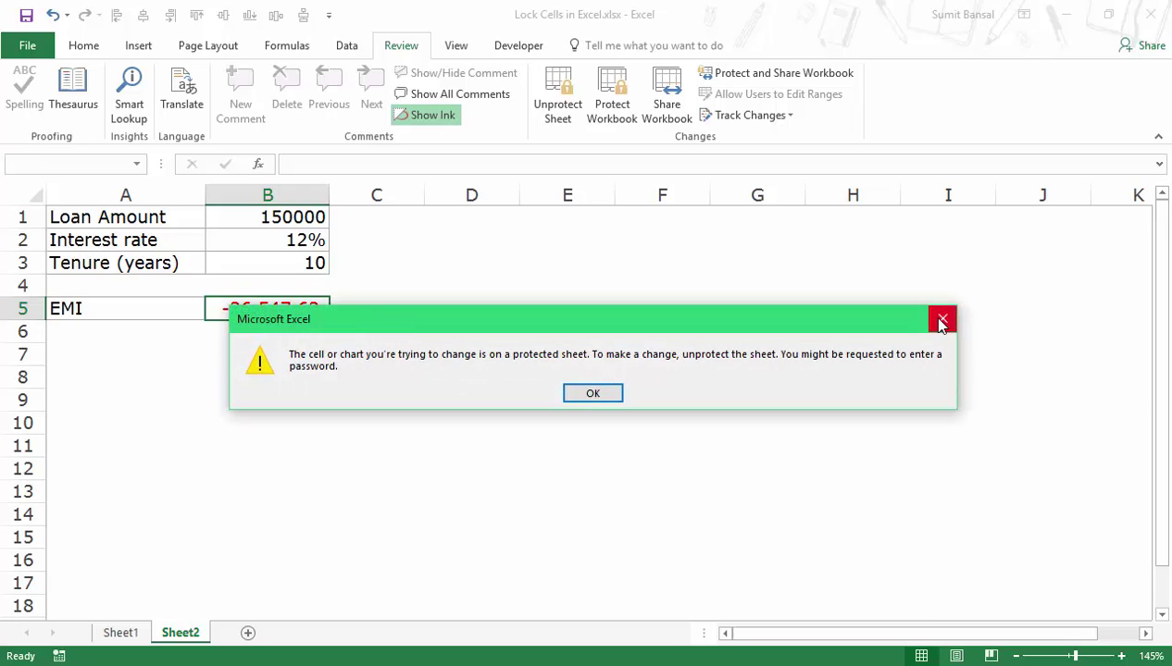
pyautogui.click(942, 318)
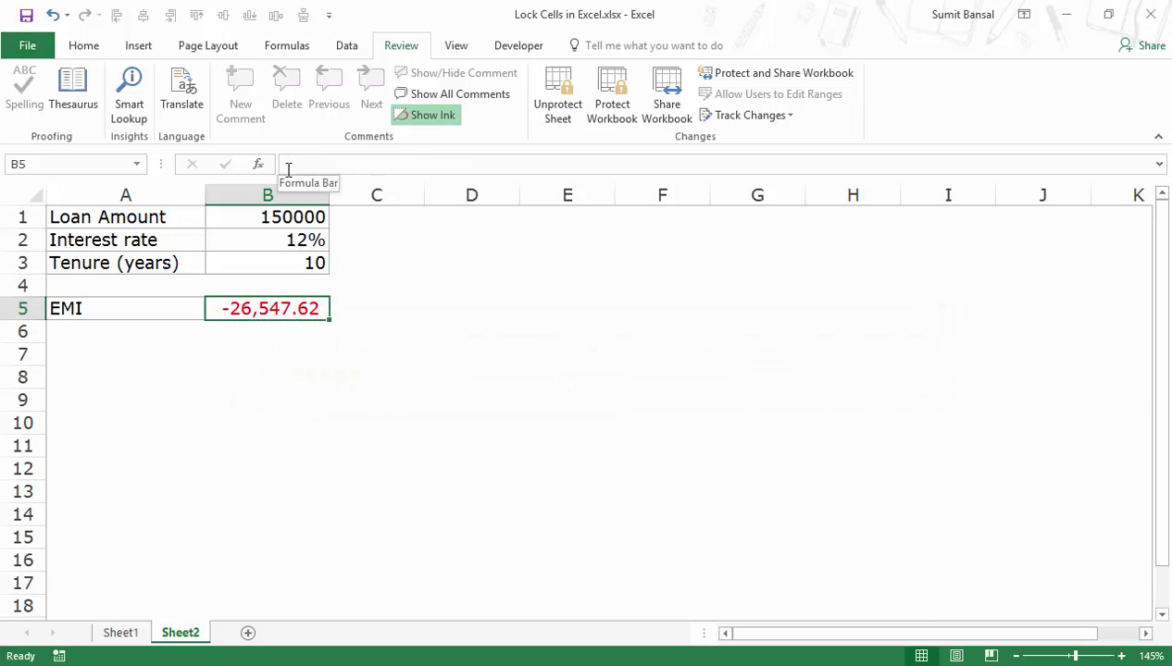